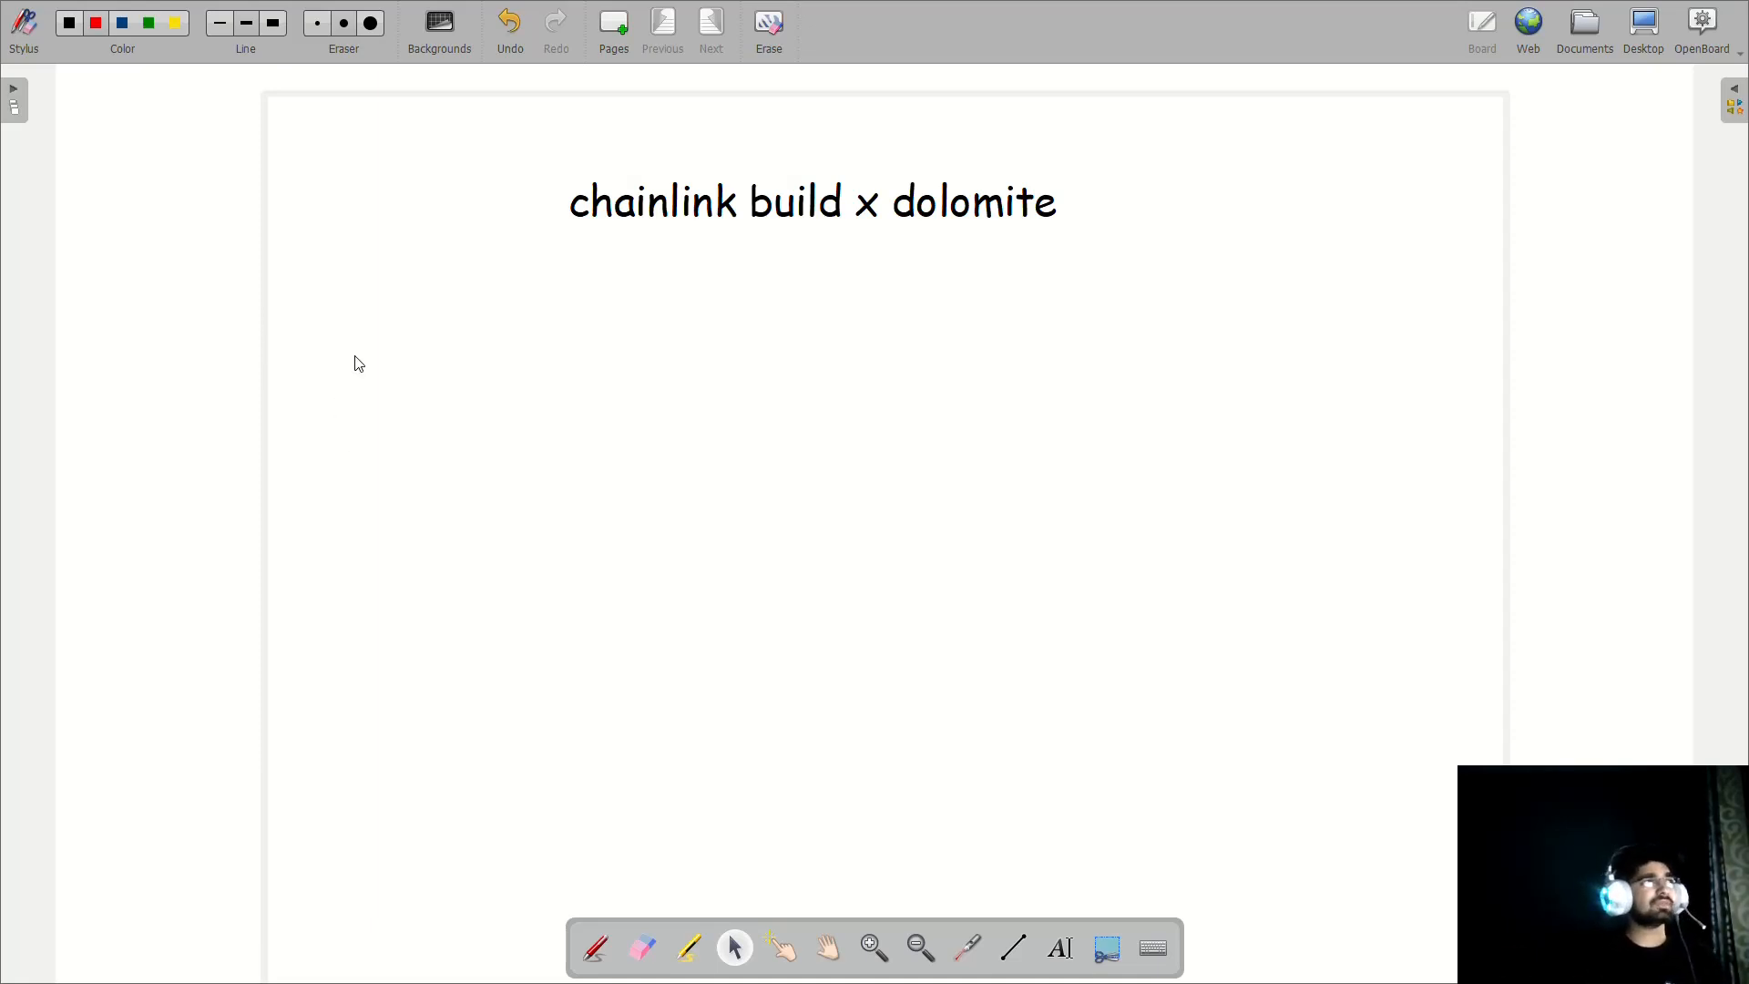
Handwrite the 'Architecture' heading in red ink and underline it.
click(96, 24)
drag(389, 387, 415, 366)
mouse_move(424, 363)
mouse_down()
mouse_move(516, 349)
mouse_move(528, 369)
mouse_move(643, 366)
mouse_up()
drag(432, 440, 659, 404)
Write the first bullet 'Core Layer: Immutable Security'.
click(411, 513)
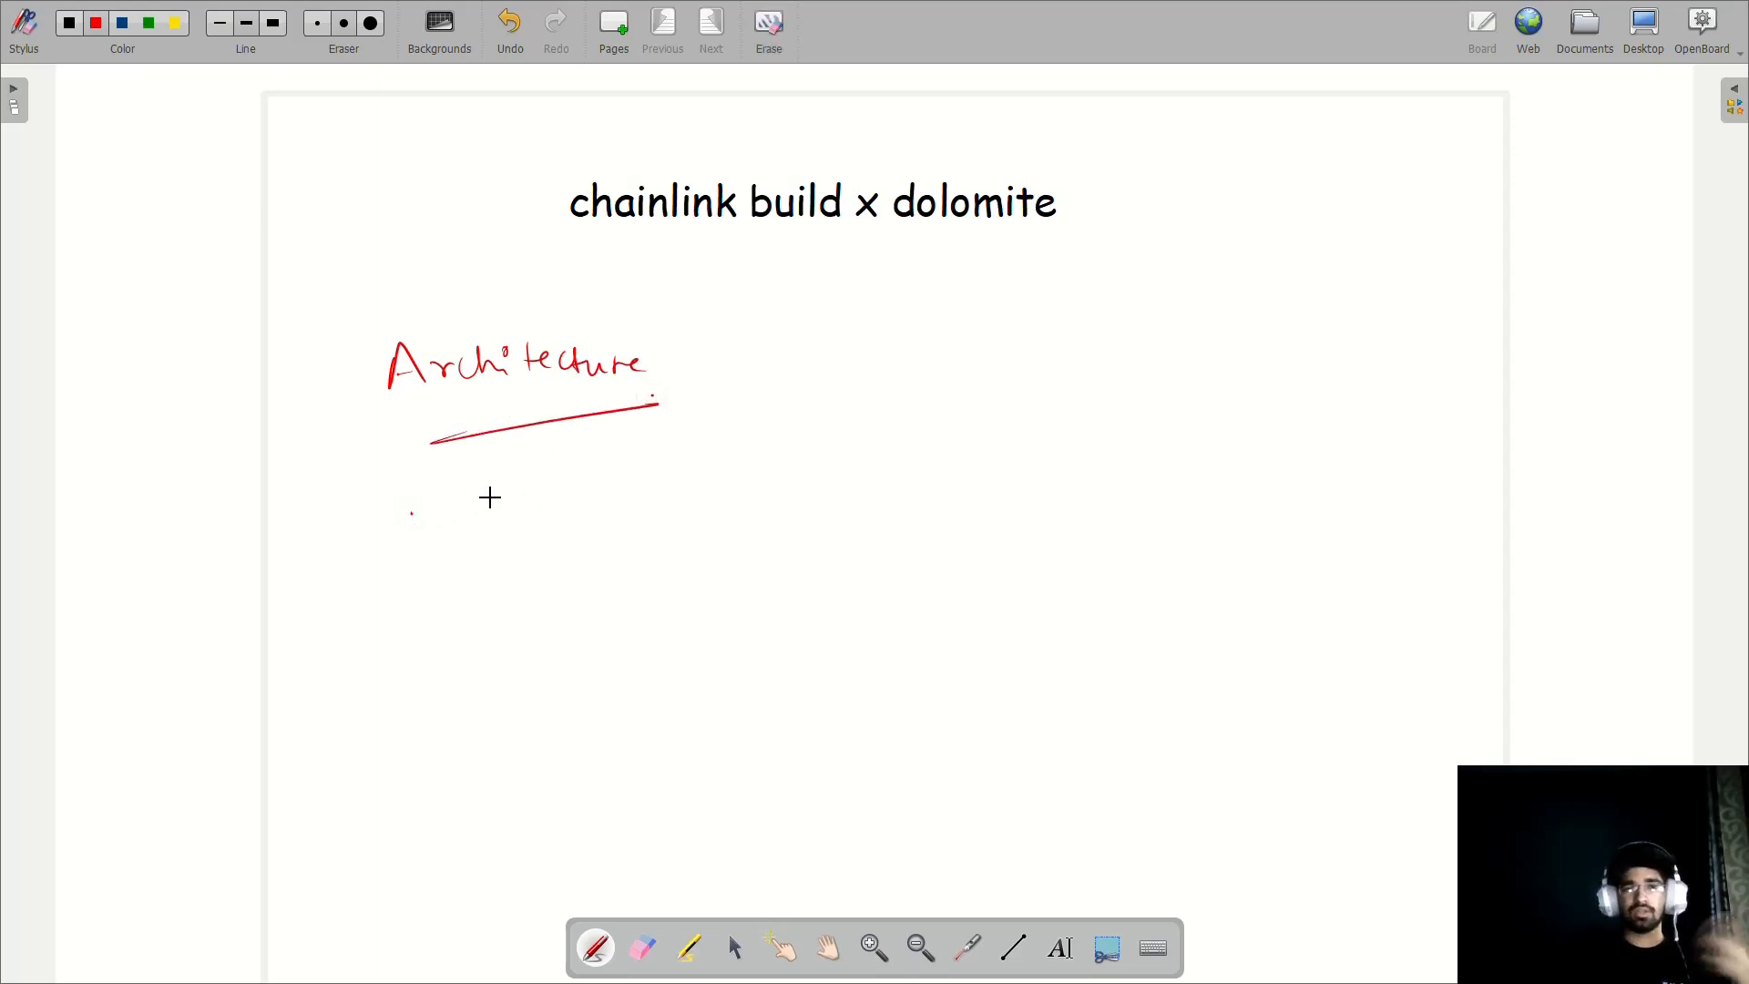
mouse_move(487, 491)
mouse_down()
mouse_move(487, 533)
mouse_move(961, 528)
mouse_up()
click(715, 504)
click(715, 523)
mouse_move(1052, 487)
mouse_down()
mouse_move(1035, 524)
mouse_move(1145, 517)
mouse_move(1169, 544)
mouse_up()
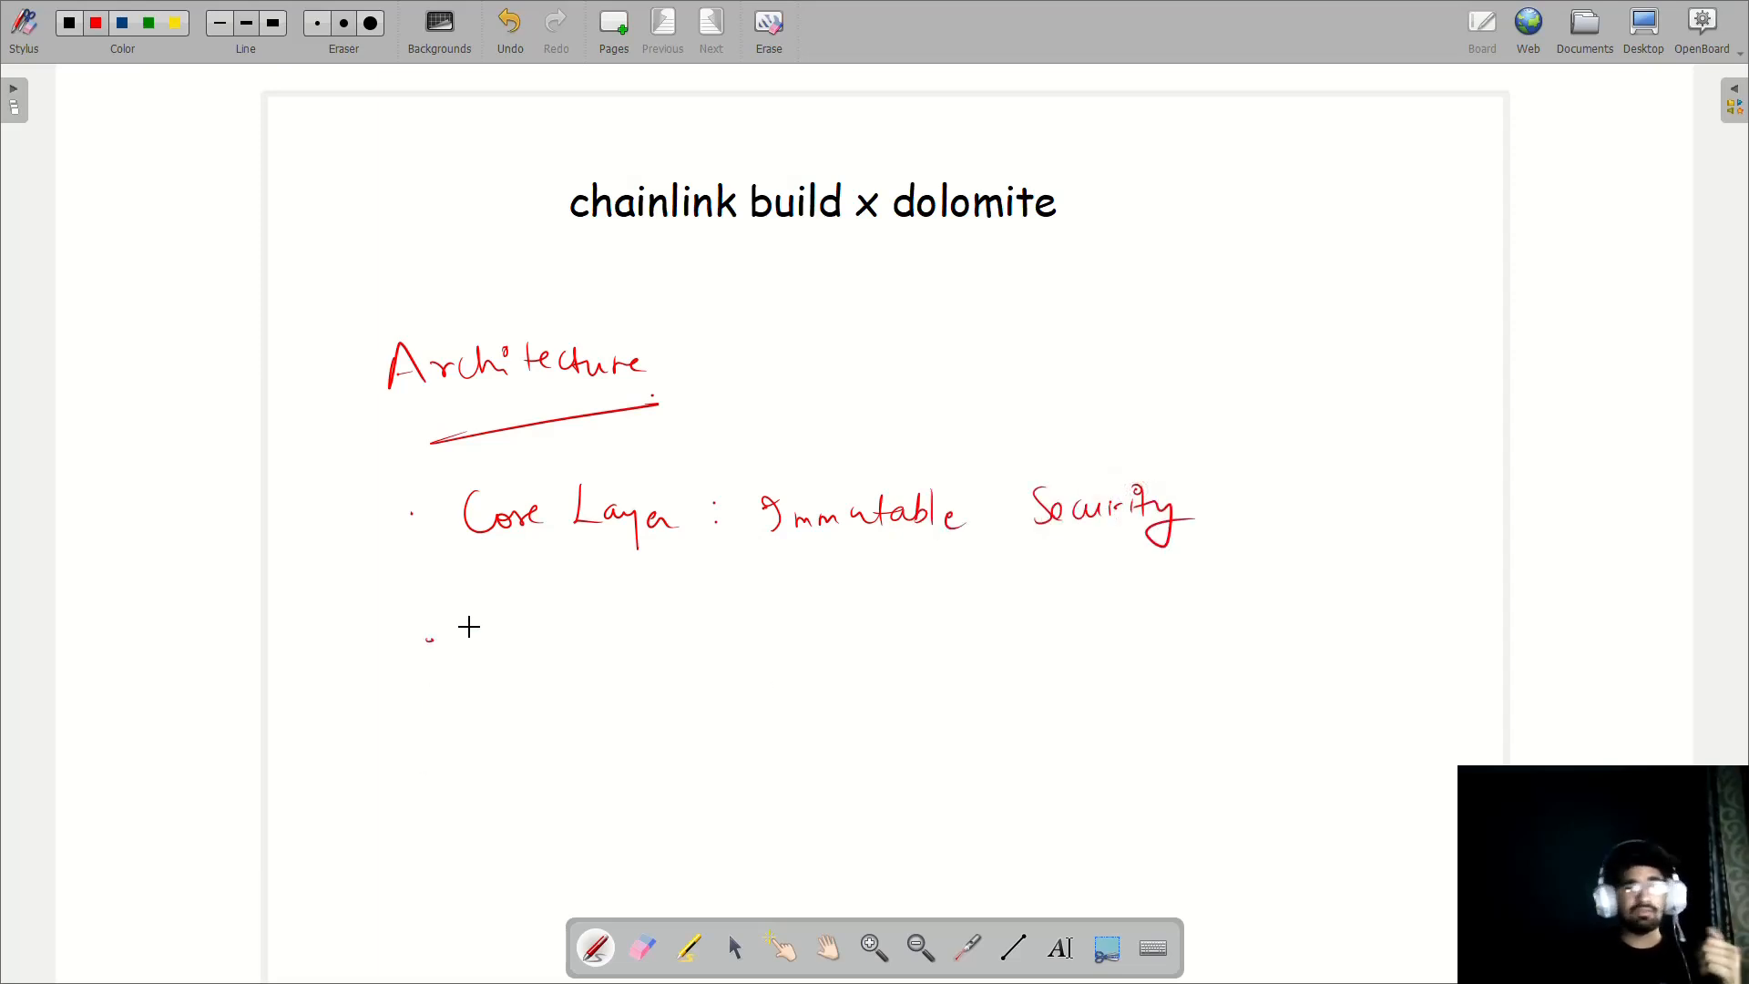
Write the second bullet 'Modular layer: flexibility'.
click(430, 637)
drag(520, 616, 588, 629)
mouse_move(599, 598)
mouse_down()
mouse_move(618, 632)
mouse_move(634, 625)
mouse_up()
drag(642, 594, 655, 628)
drag(743, 590, 752, 632)
mouse_move(761, 606)
mouse_down()
mouse_move(817, 650)
mouse_move(839, 617)
mouse_up()
click(867, 601)
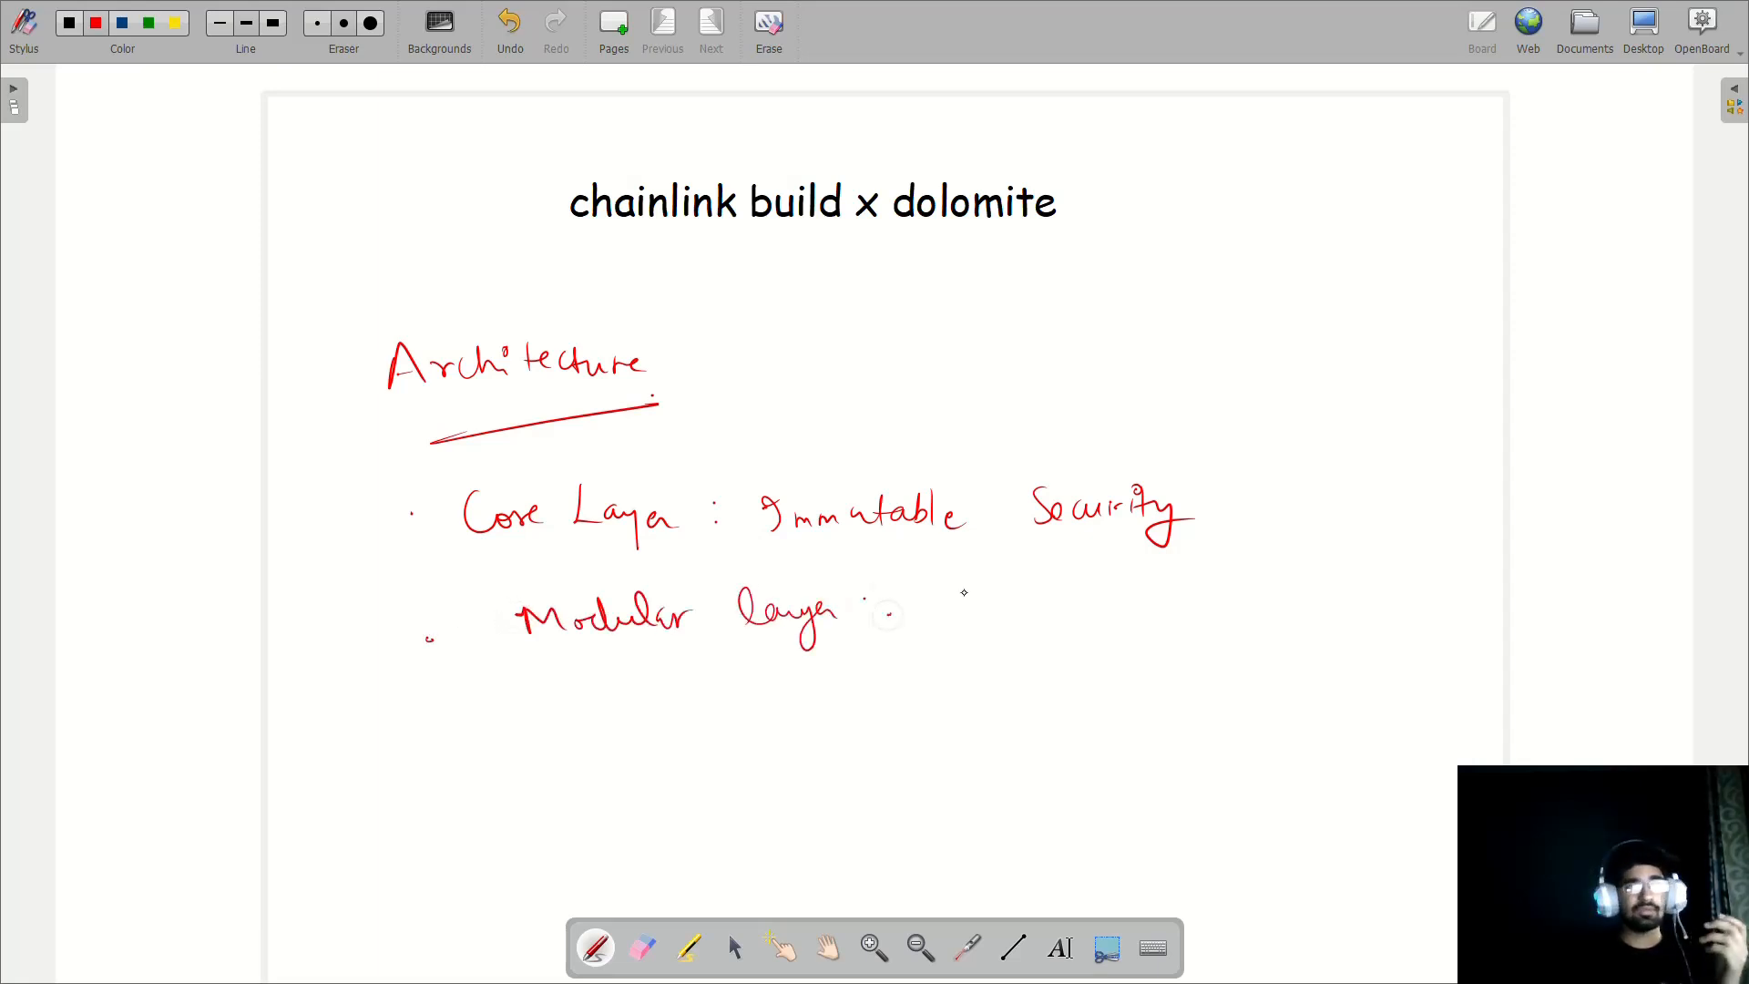
mouse_move(948, 602)
mouse_down()
mouse_move(1020, 593)
mouse_move(1035, 623)
mouse_move(1060, 623)
mouse_up()
mouse_move(1047, 574)
mouse_down()
mouse_move(1079, 618)
mouse_move(1134, 616)
mouse_up()
drag(1137, 597, 1177, 637)
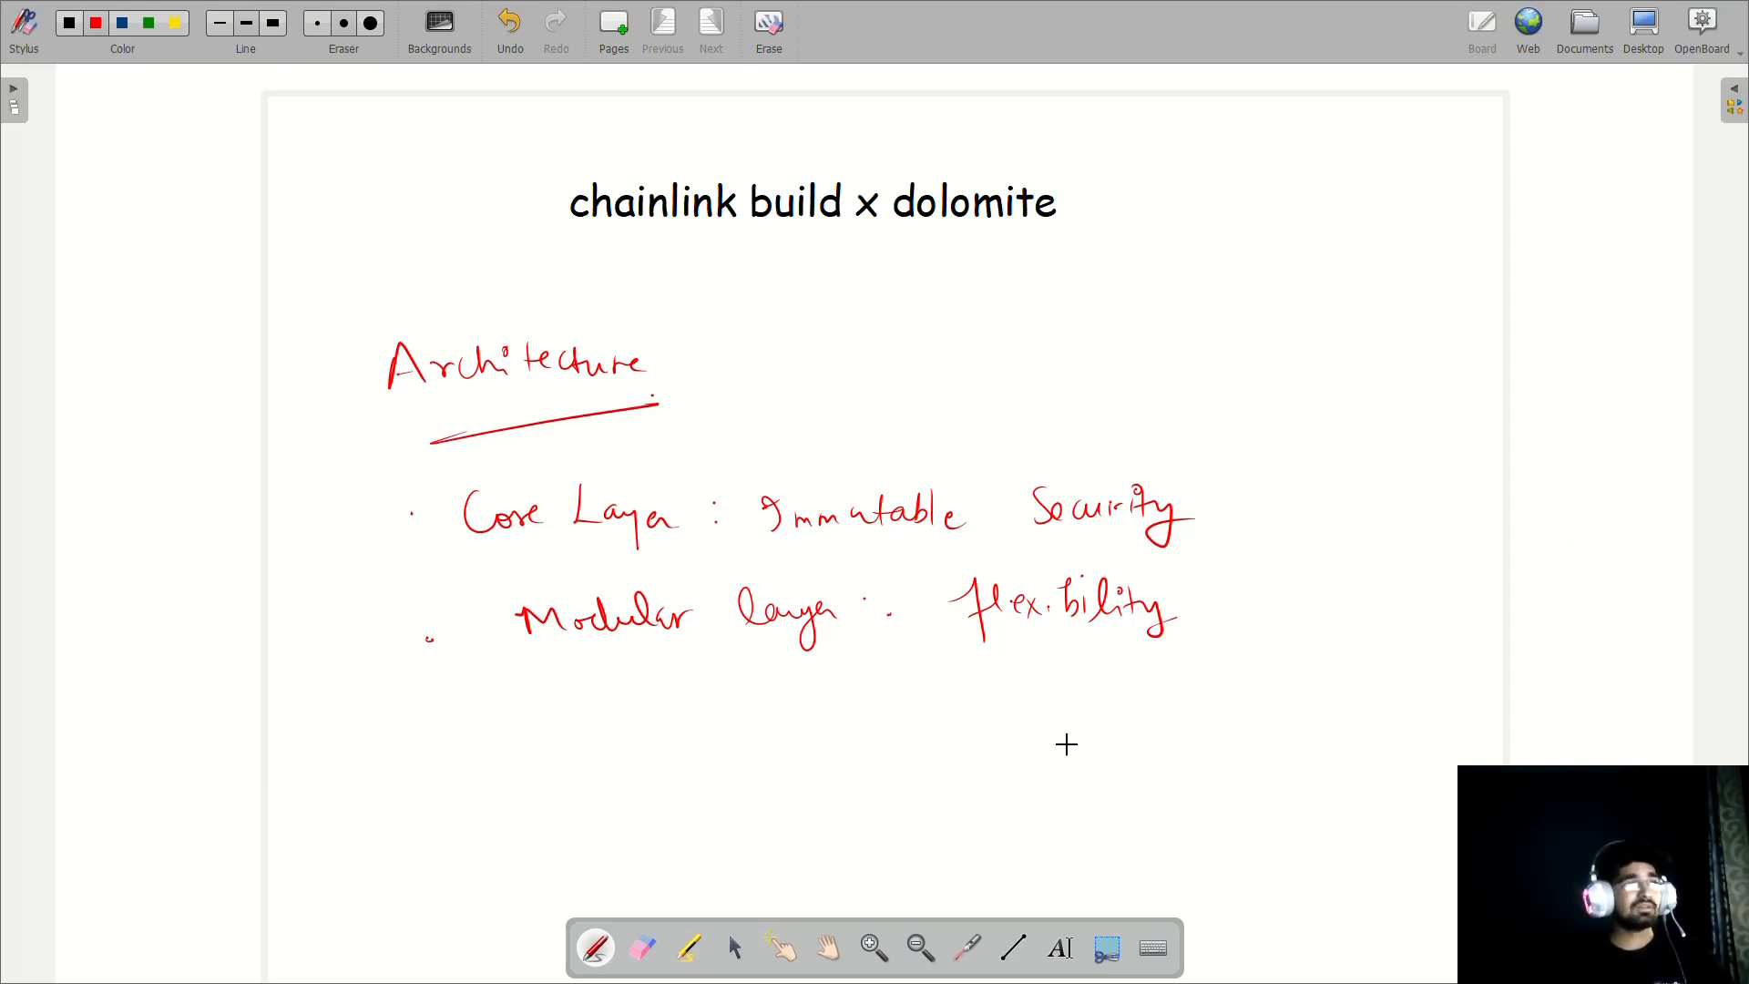
scroll(1065, 744, down, 4)
scroll(1065, 743, down, 2)
scroll(1066, 743, down, 1)
scroll(1065, 743, down, 1)
Draw an arrow and write the underlined 'key Features' heading.
mouse_move(346, 396)
mouse_down()
mouse_move(414, 397)
mouse_move(503, 435)
mouse_up()
drag(544, 358, 554, 430)
mouse_move(533, 399)
mouse_down()
mouse_move(674, 399)
mouse_move(560, 369)
mouse_up()
drag(439, 461, 481, 454)
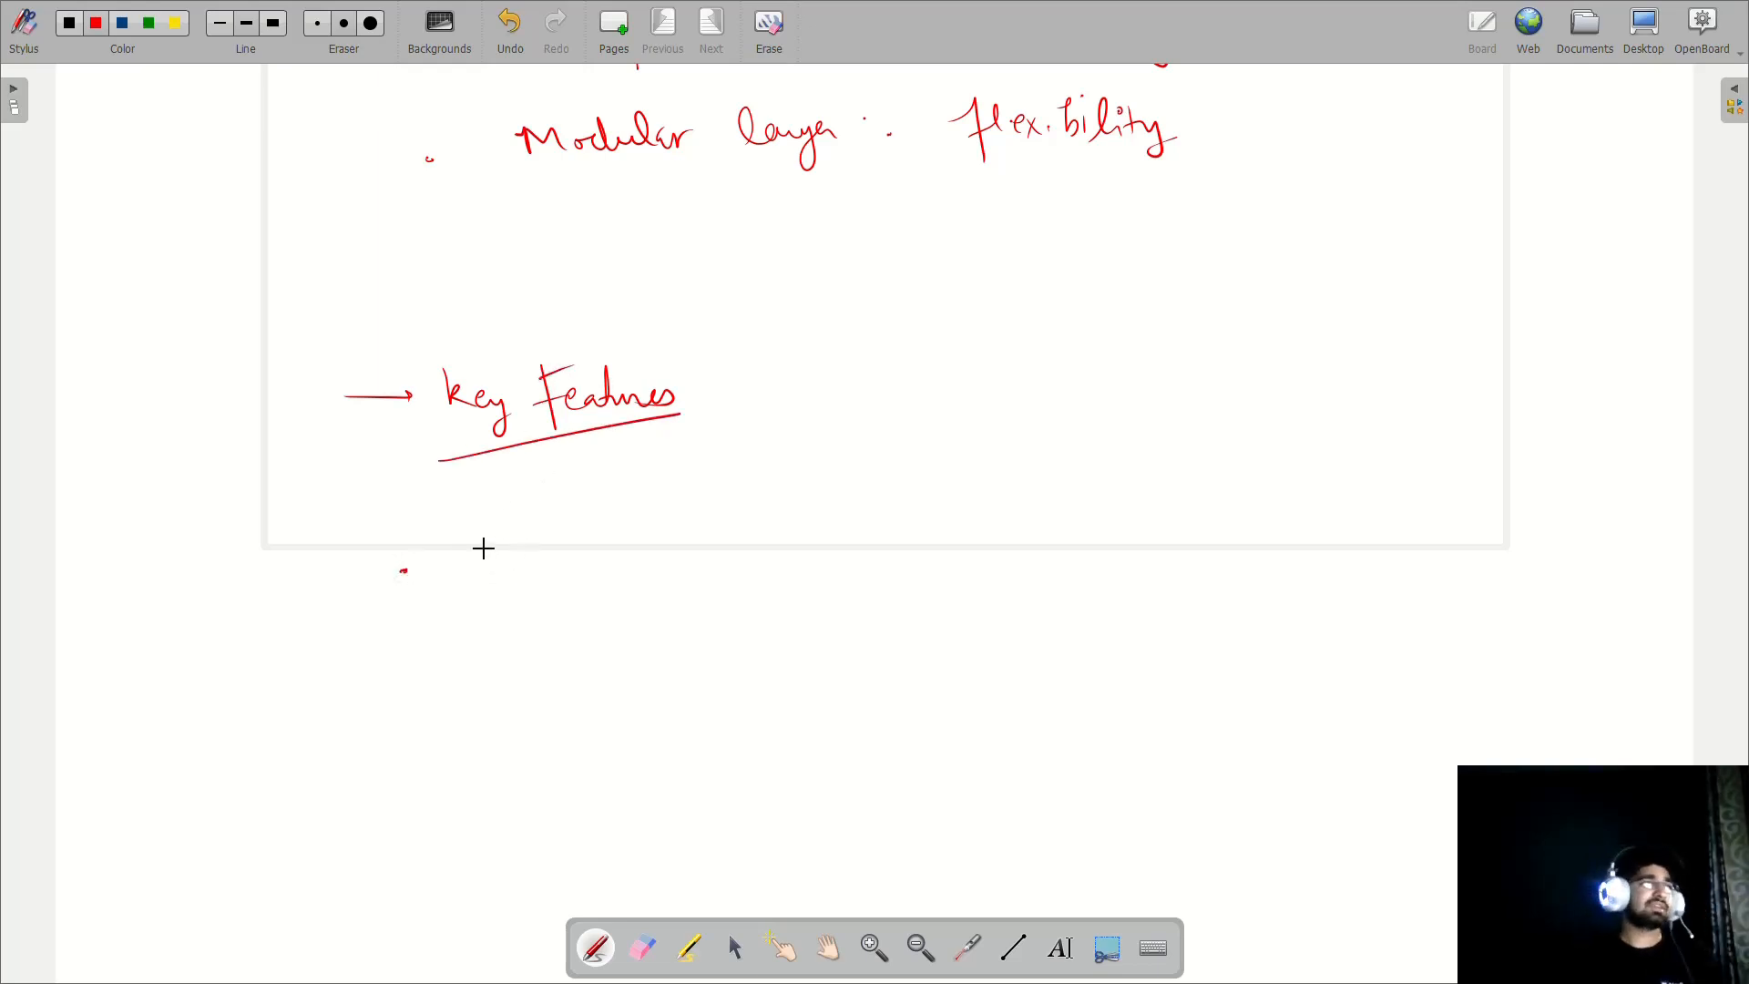
Write the first feature bullet 'Capital Efficiency:'.
mouse_move(471, 547)
mouse_down()
mouse_move(539, 595)
mouse_move(806, 601)
mouse_up()
click(810, 571)
click(811, 587)
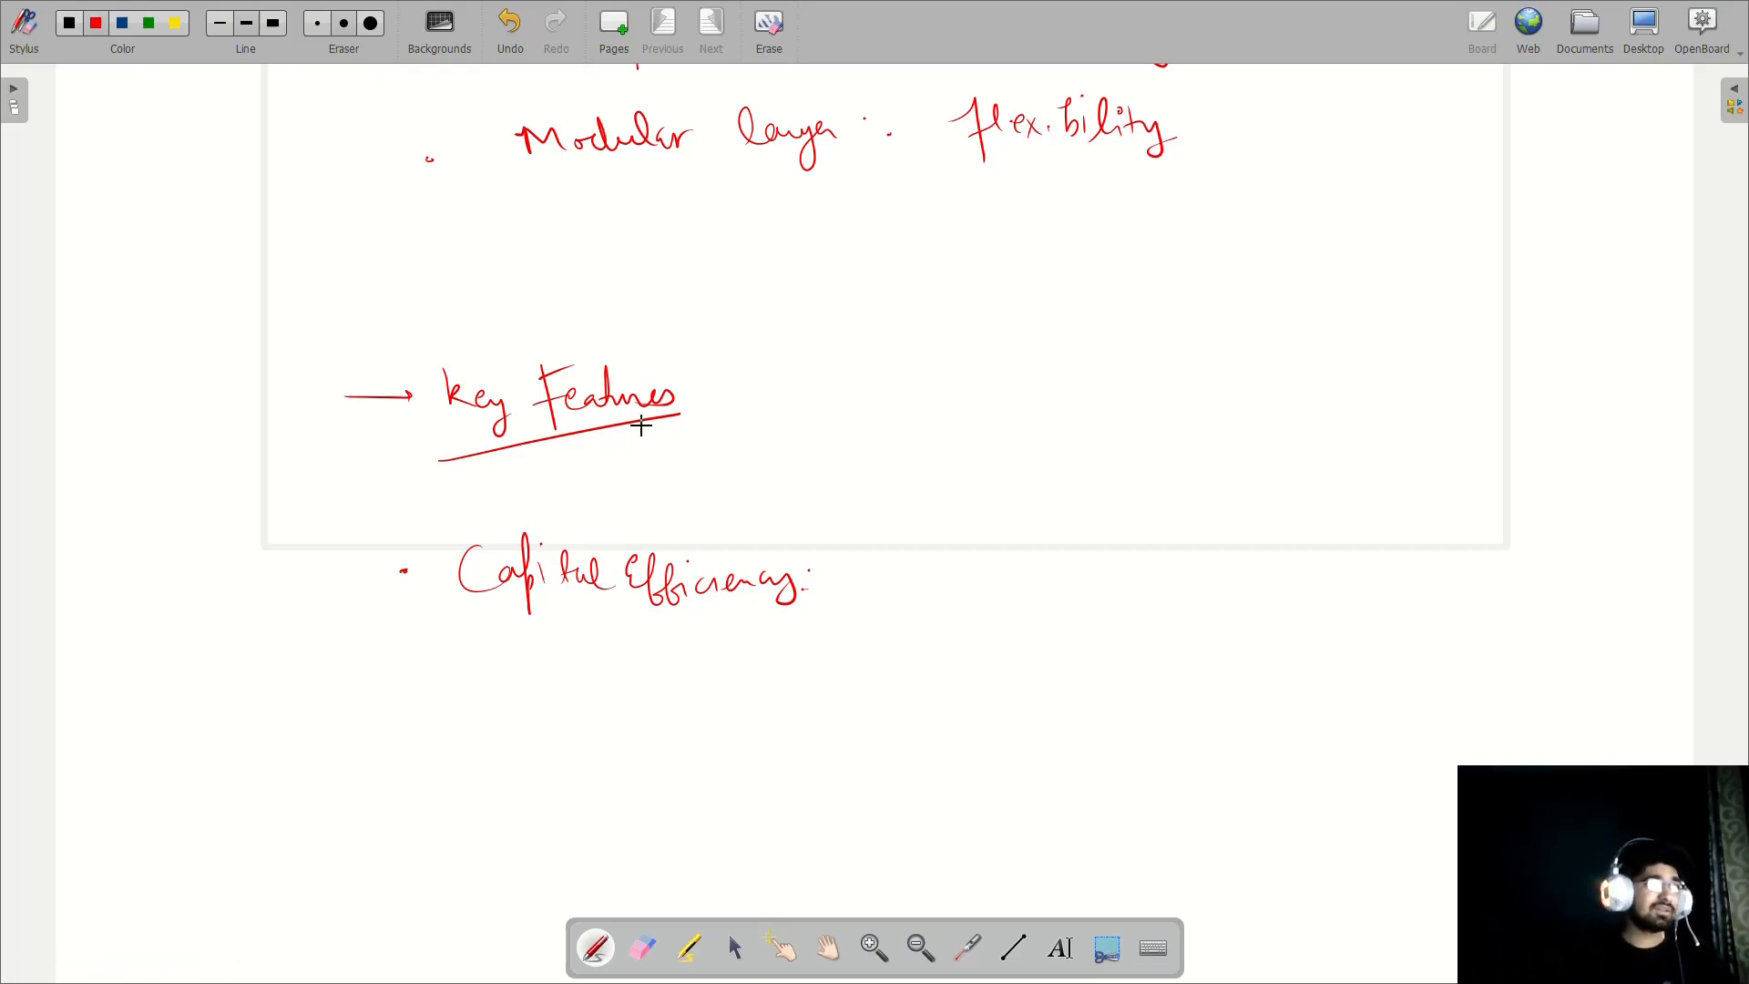
Write the bullet 'Broad token support' with a closing dot.
click(412, 677)
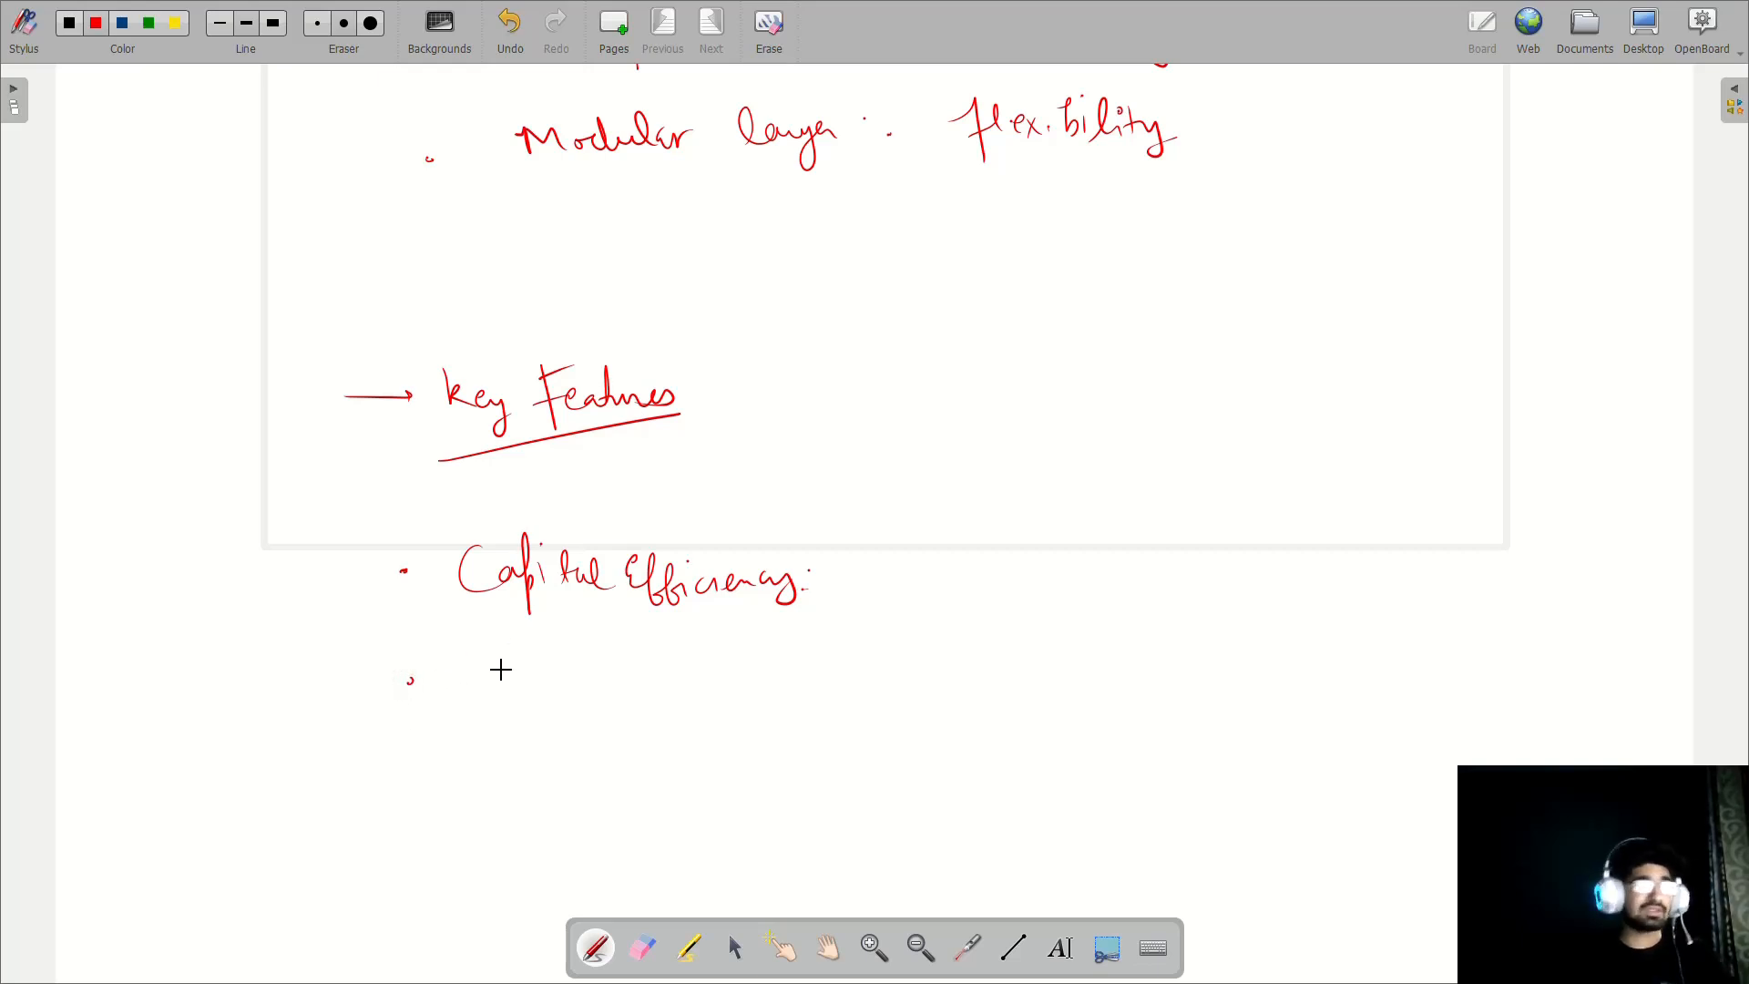
scroll(499, 670, down, 3)
scroll(500, 670, down, 3)
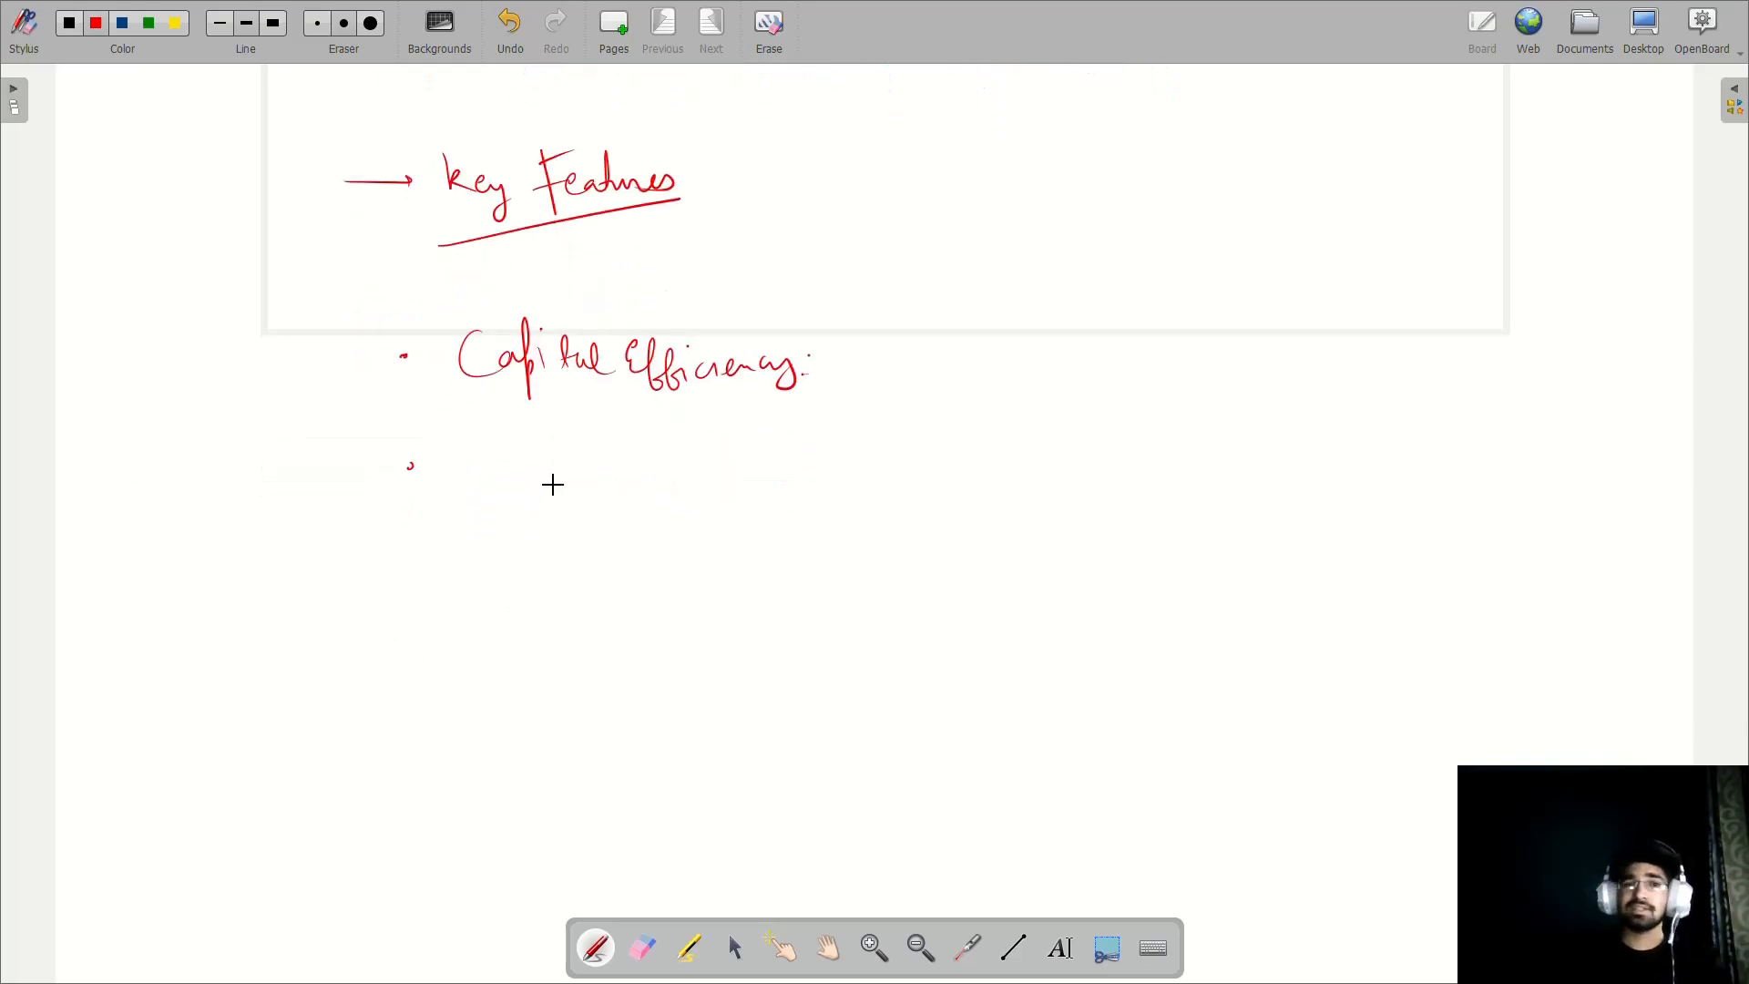
drag(481, 507, 492, 471)
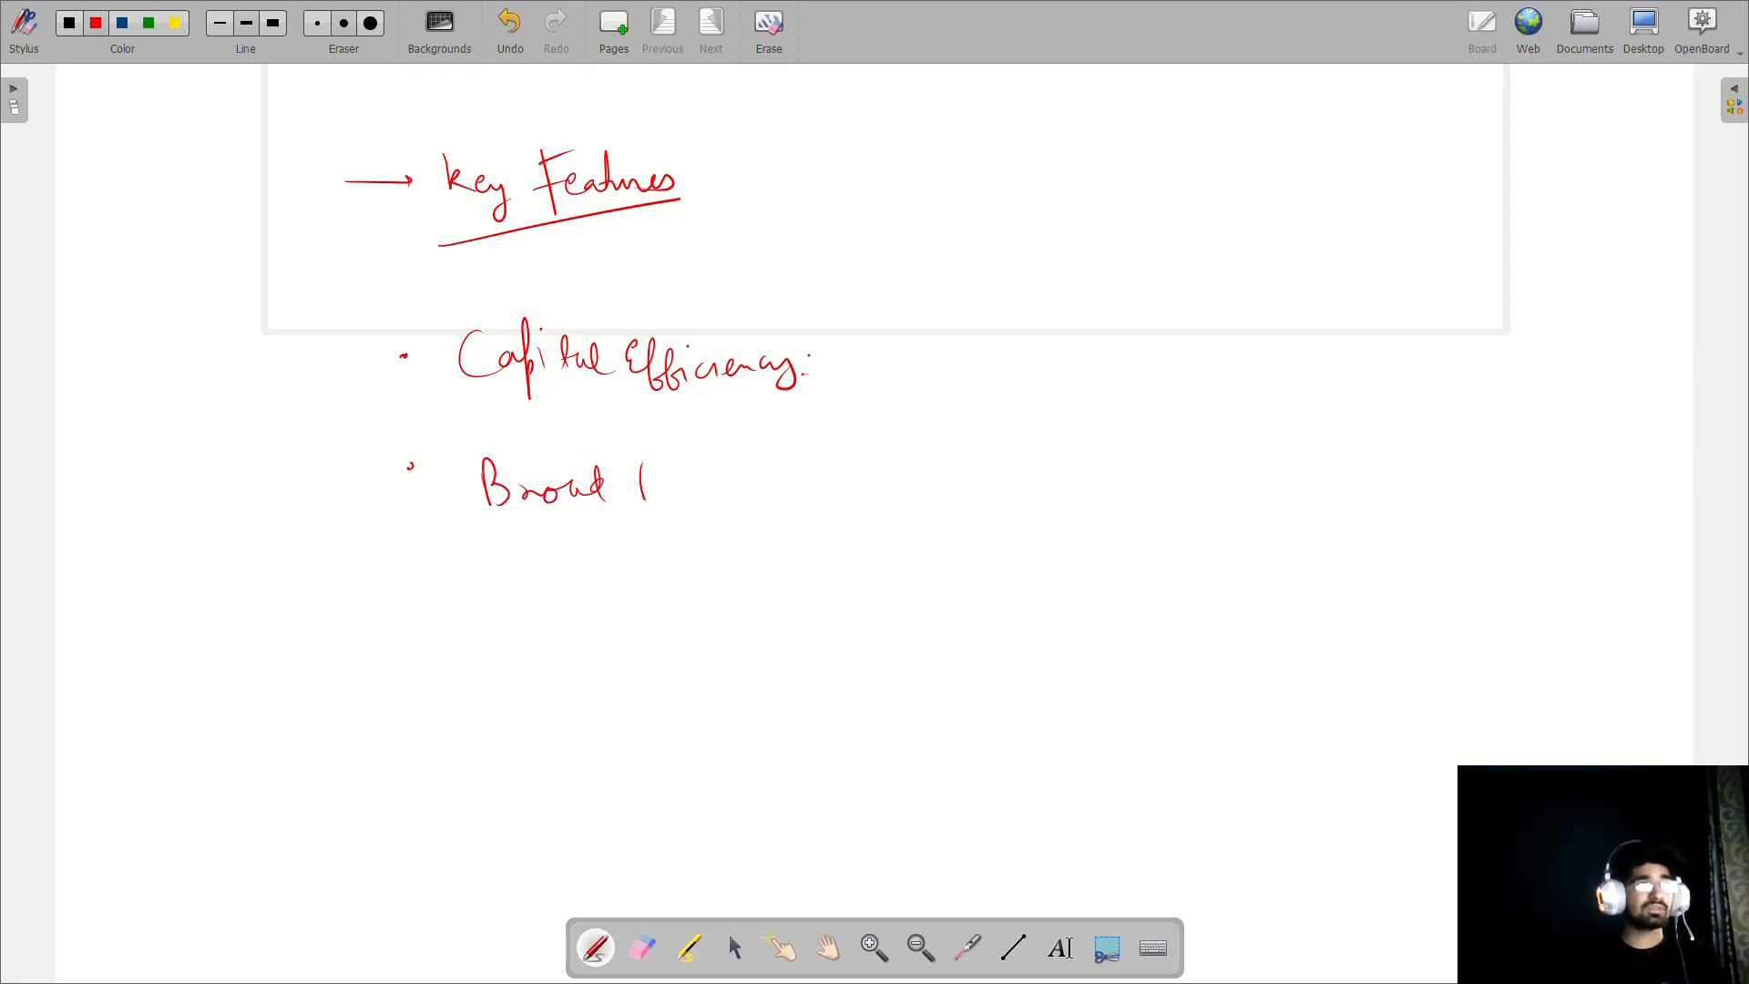
drag(697, 485, 717, 495)
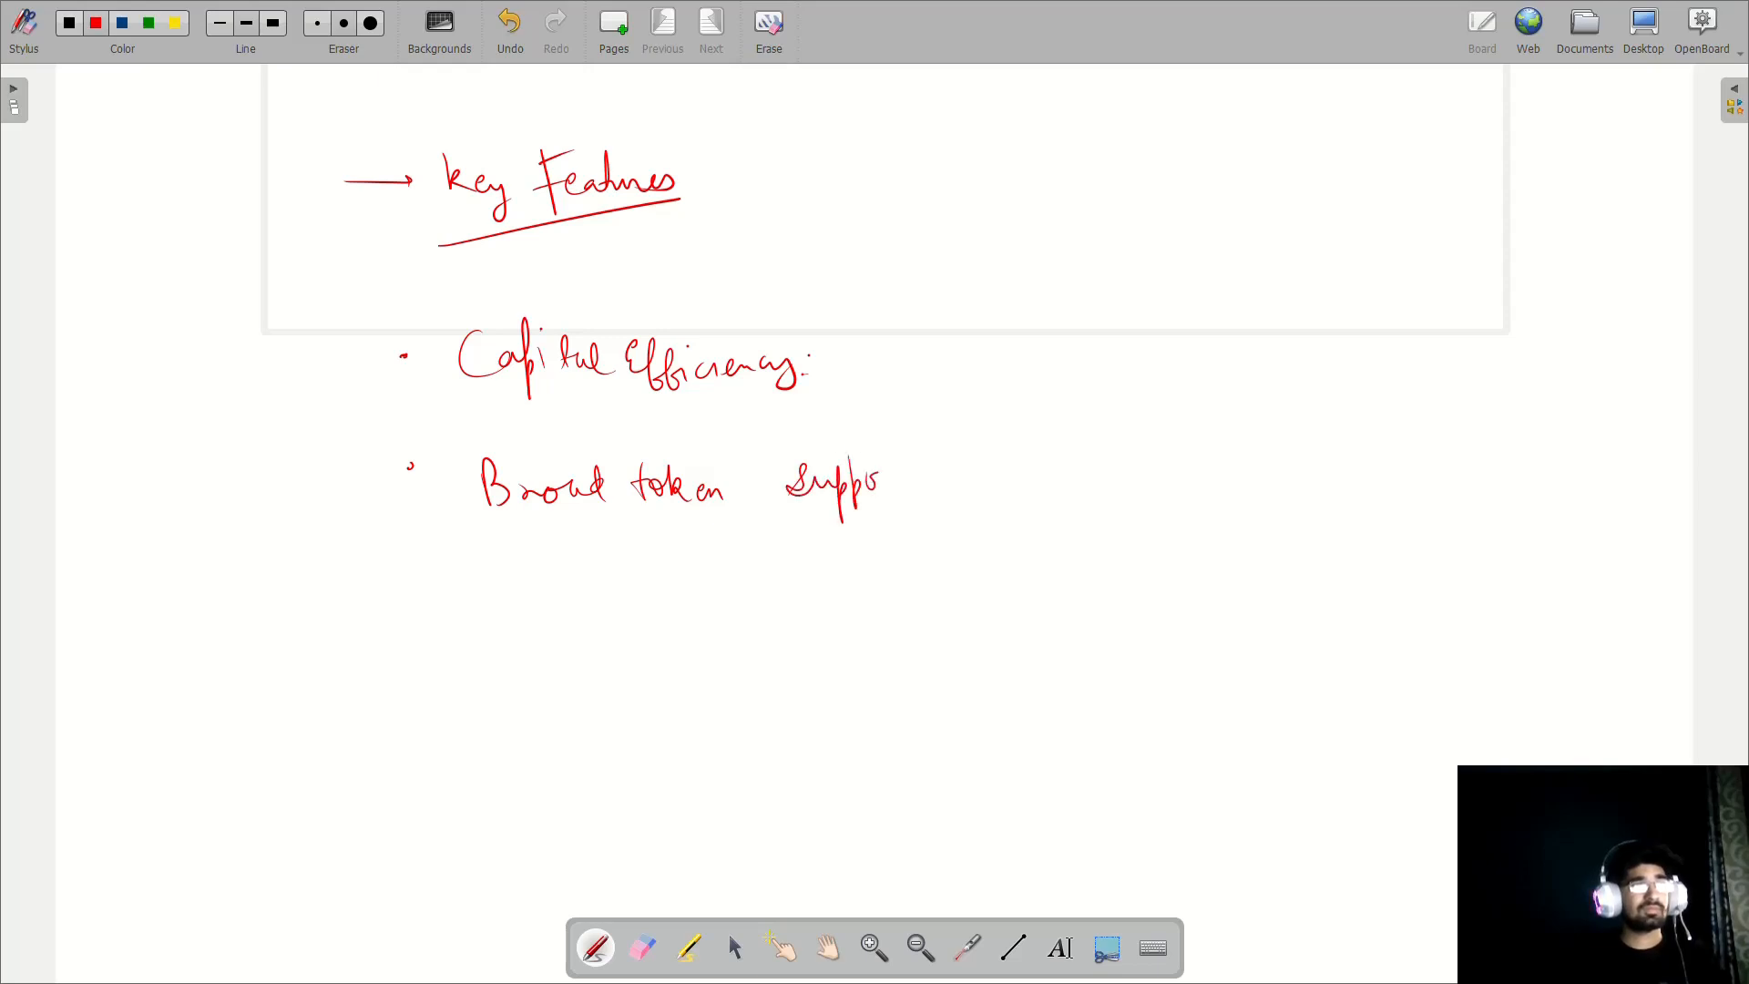
click(978, 472)
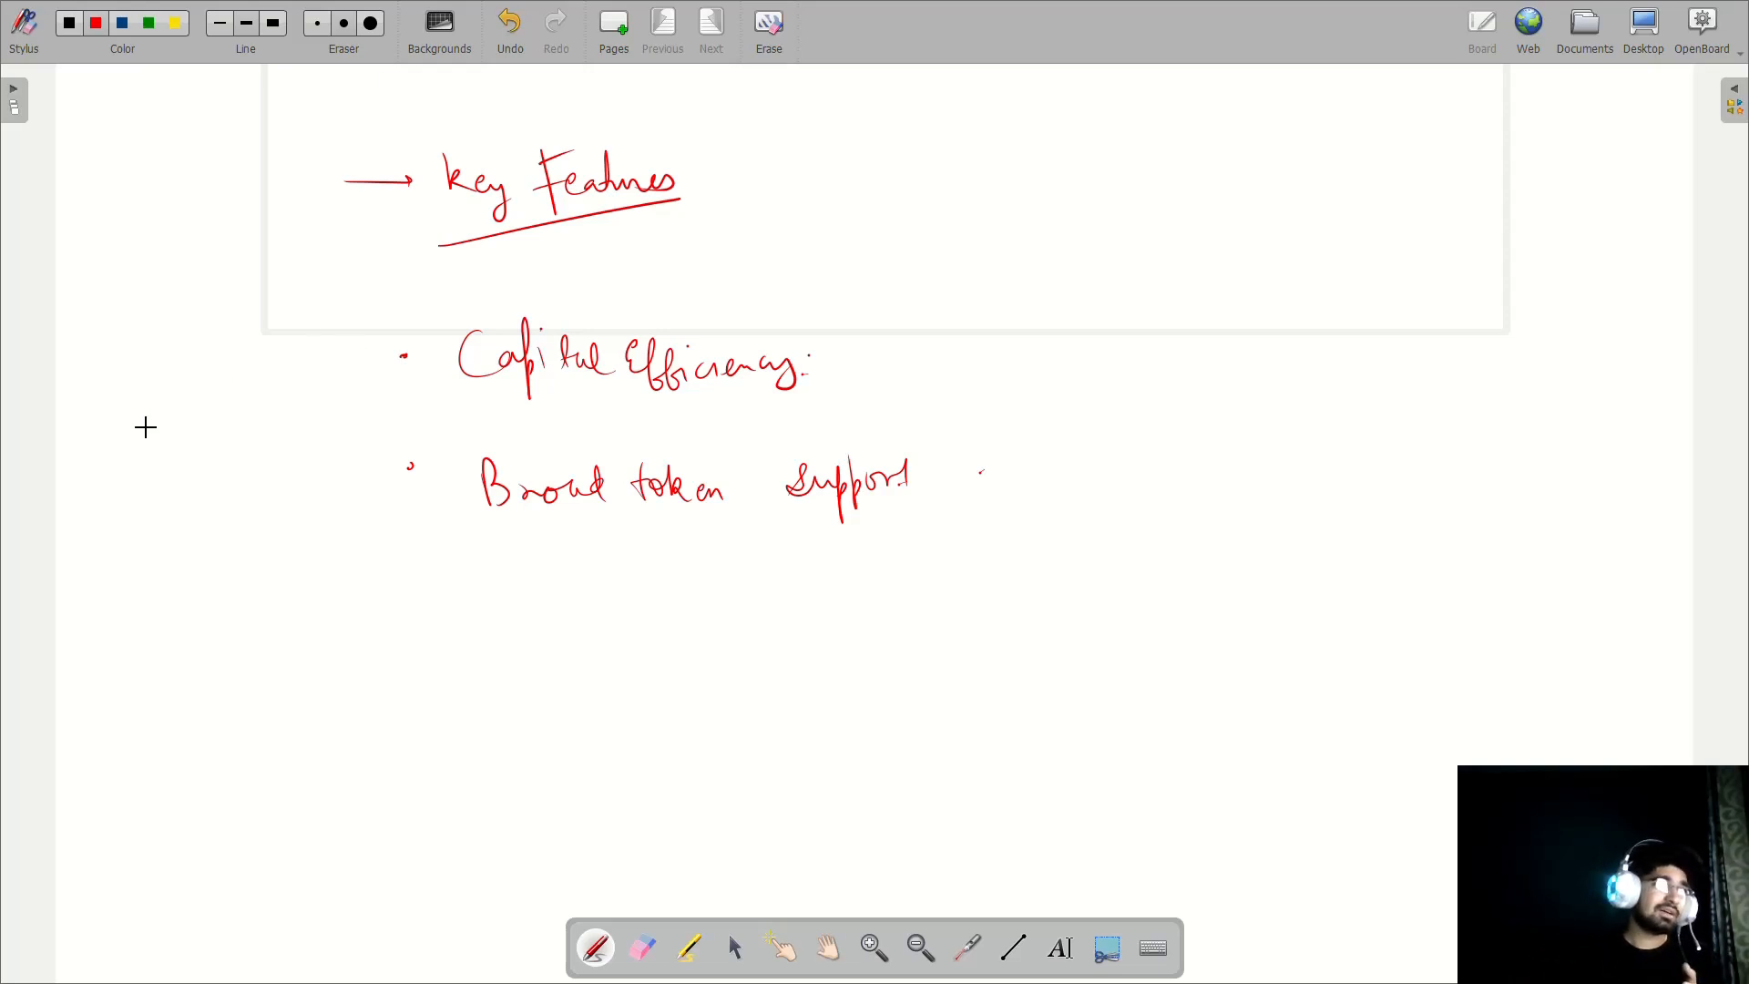
Write the bullet 'Seamless Ux' with a closing period.
click(402, 571)
drag(485, 560, 502, 597)
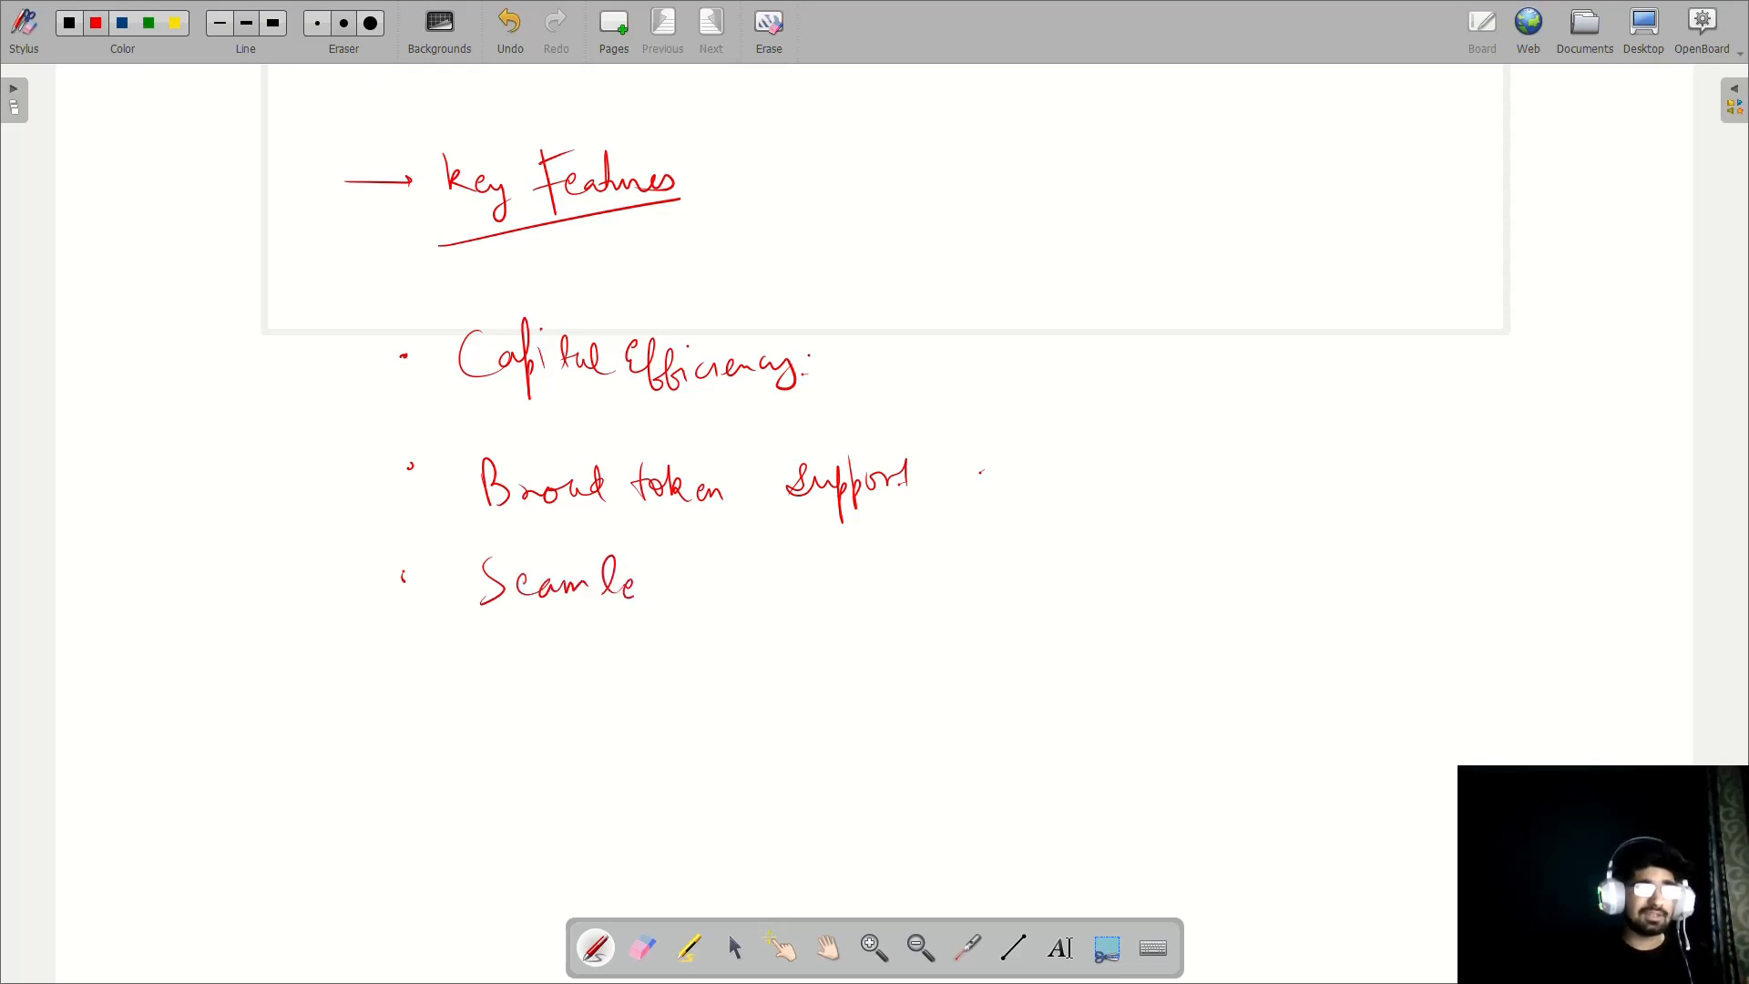
mouse_move(782, 564)
mouse_down()
mouse_move(812, 598)
mouse_move(782, 602)
mouse_up()
click(837, 600)
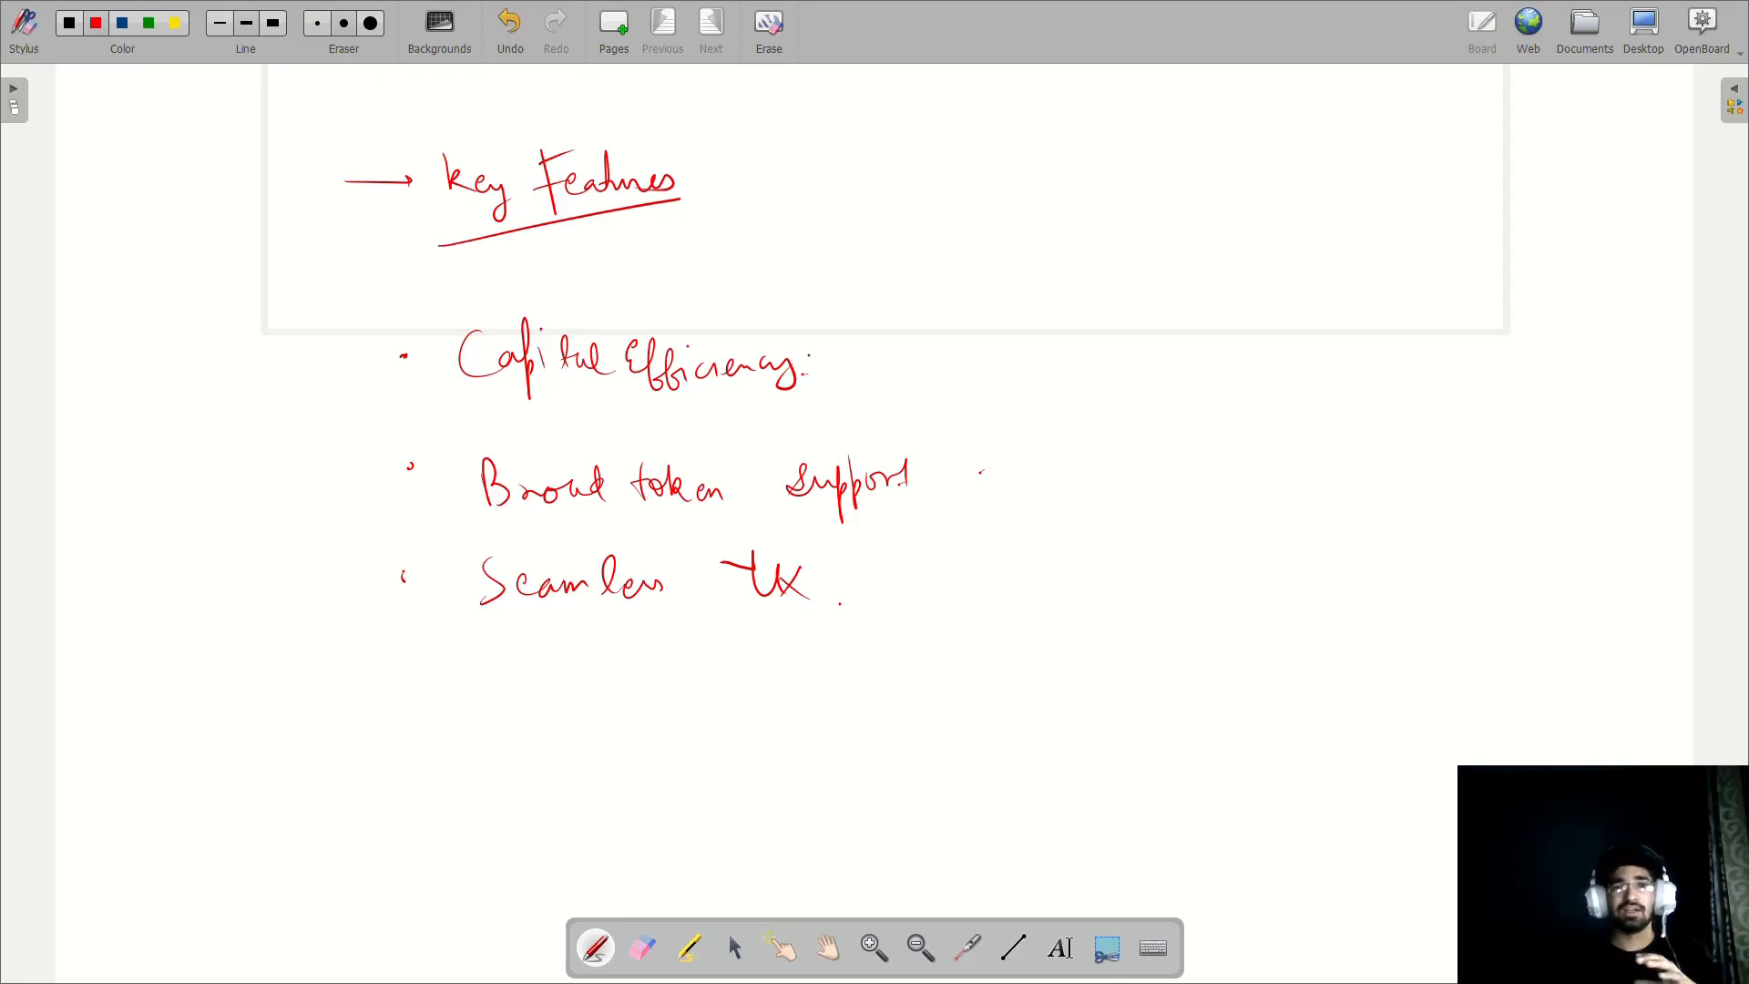
Draw an arrow and write the underlined 'Integration' heading on fresh board space.
key(Page_Down)
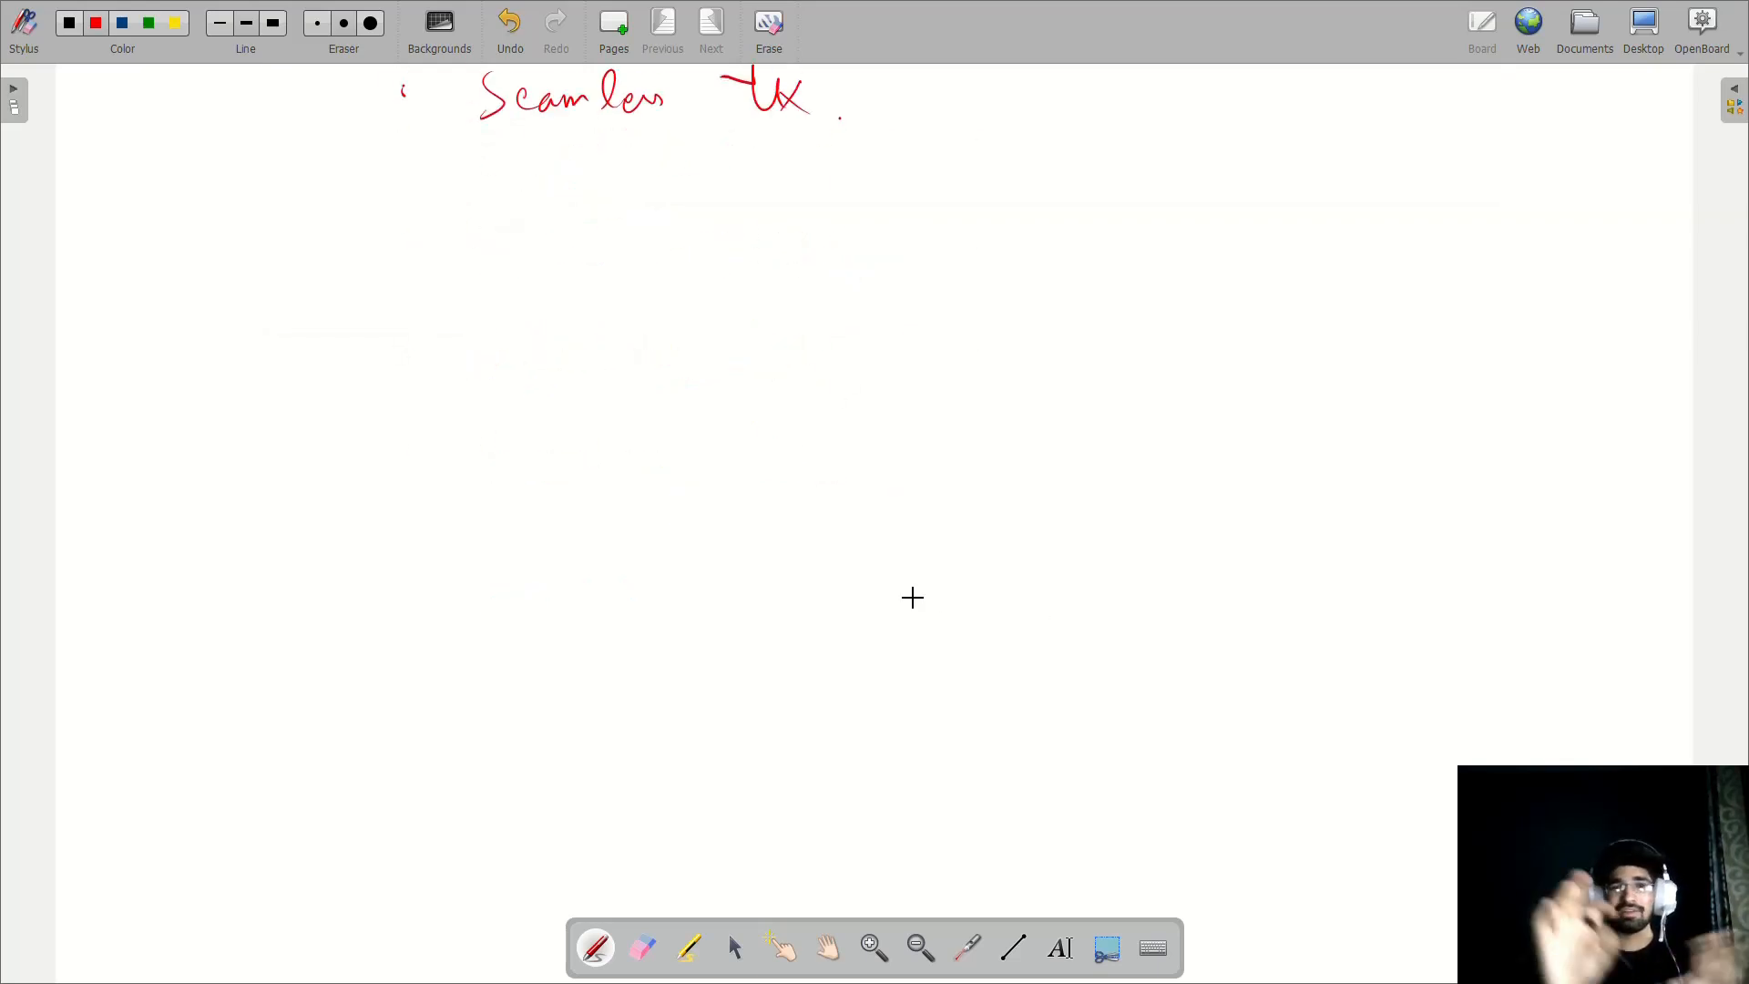
mouse_move(308, 346)
mouse_down()
mouse_move(430, 345)
mouse_move(415, 362)
mouse_up()
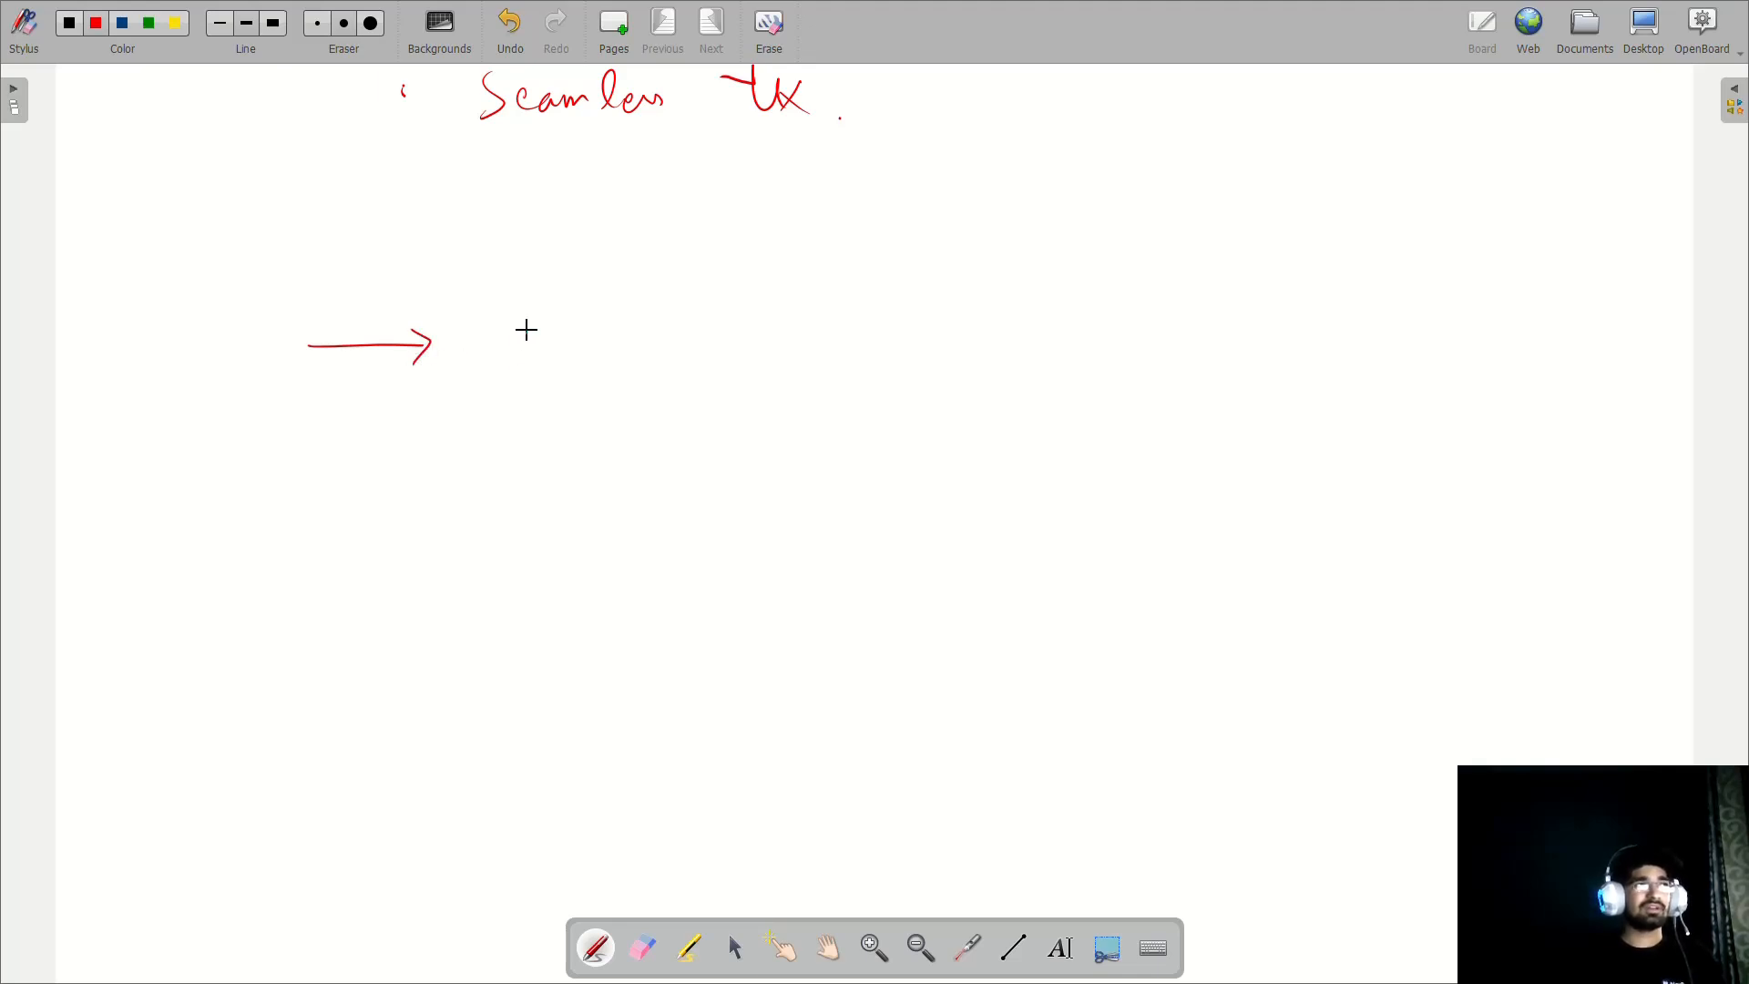
drag(526, 330, 522, 371)
mouse_move(536, 358)
mouse_down()
mouse_move(630, 350)
mouse_move(683, 322)
mouse_up()
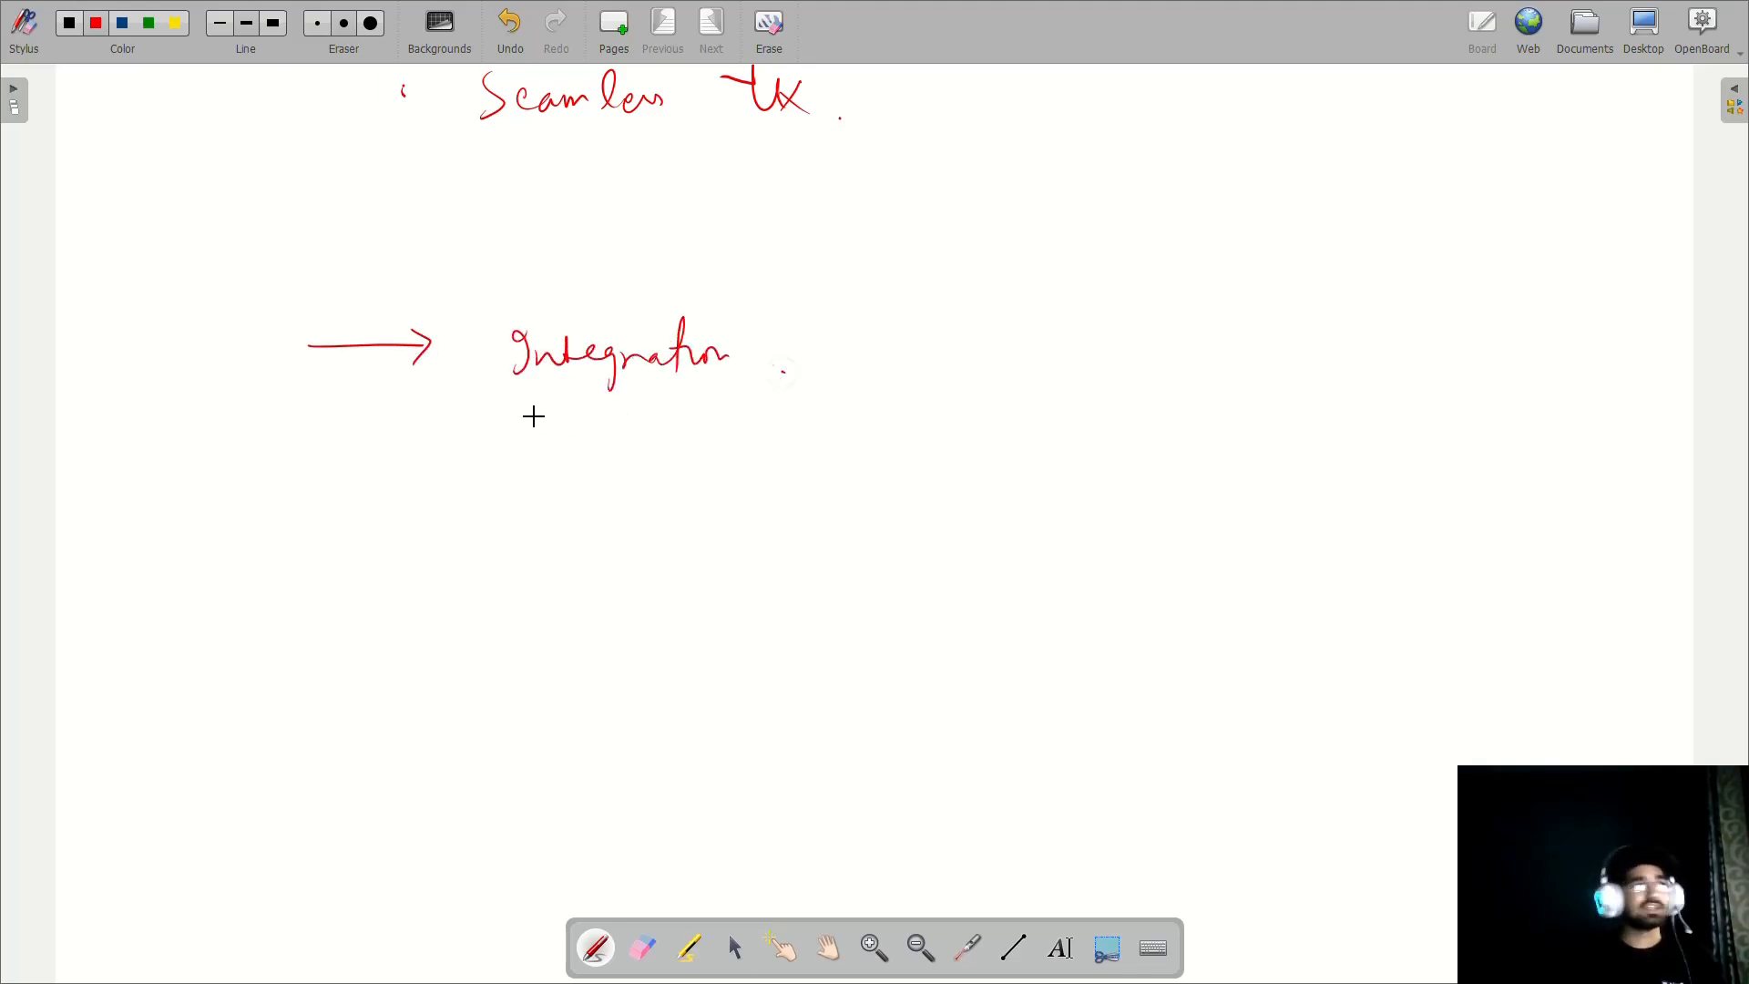
drag(514, 391, 715, 380)
Write the 'Chainlink' bullet and double-underline it.
mouse_move(451, 523)
mouse_down()
mouse_move(440, 532)
mouse_move(666, 531)
mouse_up()
click(700, 522)
drag(530, 558, 697, 552)
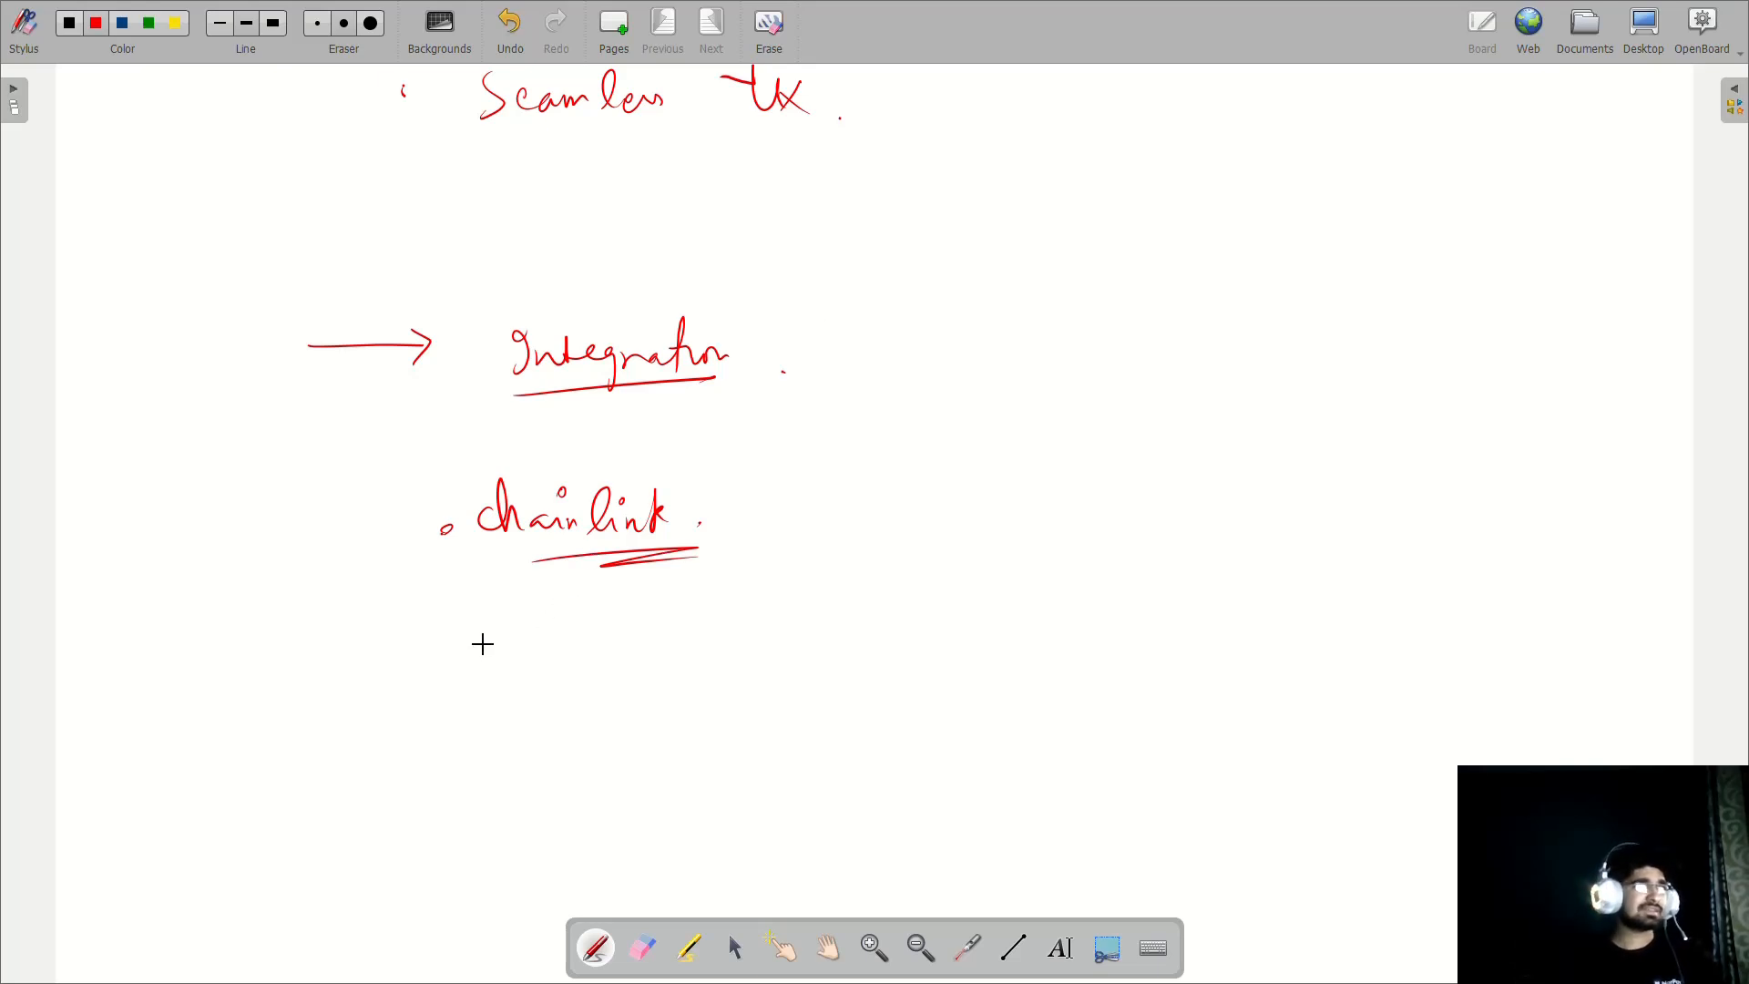
Write the bullet 'ERC 4626 Vaults.' below Chainlink.
drag(479, 650, 483, 661)
drag(581, 634, 612, 643)
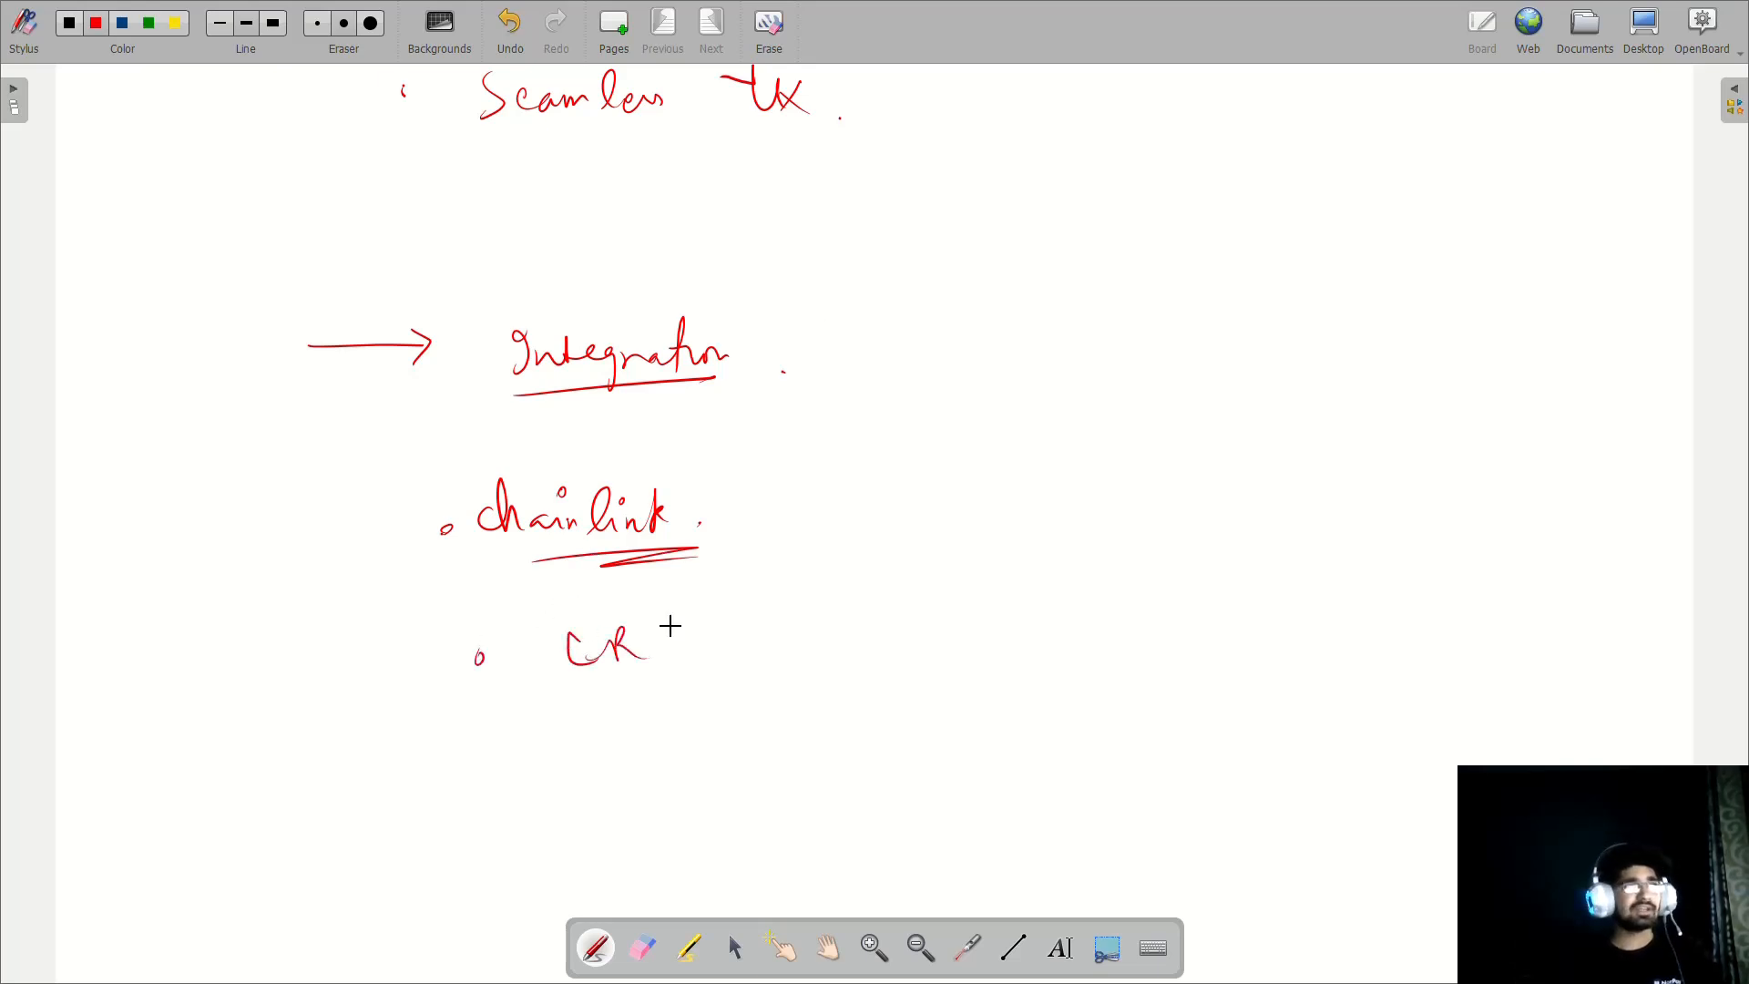
drag(755, 626, 765, 651)
mouse_move(782, 623)
mouse_down()
mouse_move(806, 647)
mouse_move(951, 660)
mouse_move(1016, 632)
mouse_up()
click(1048, 616)
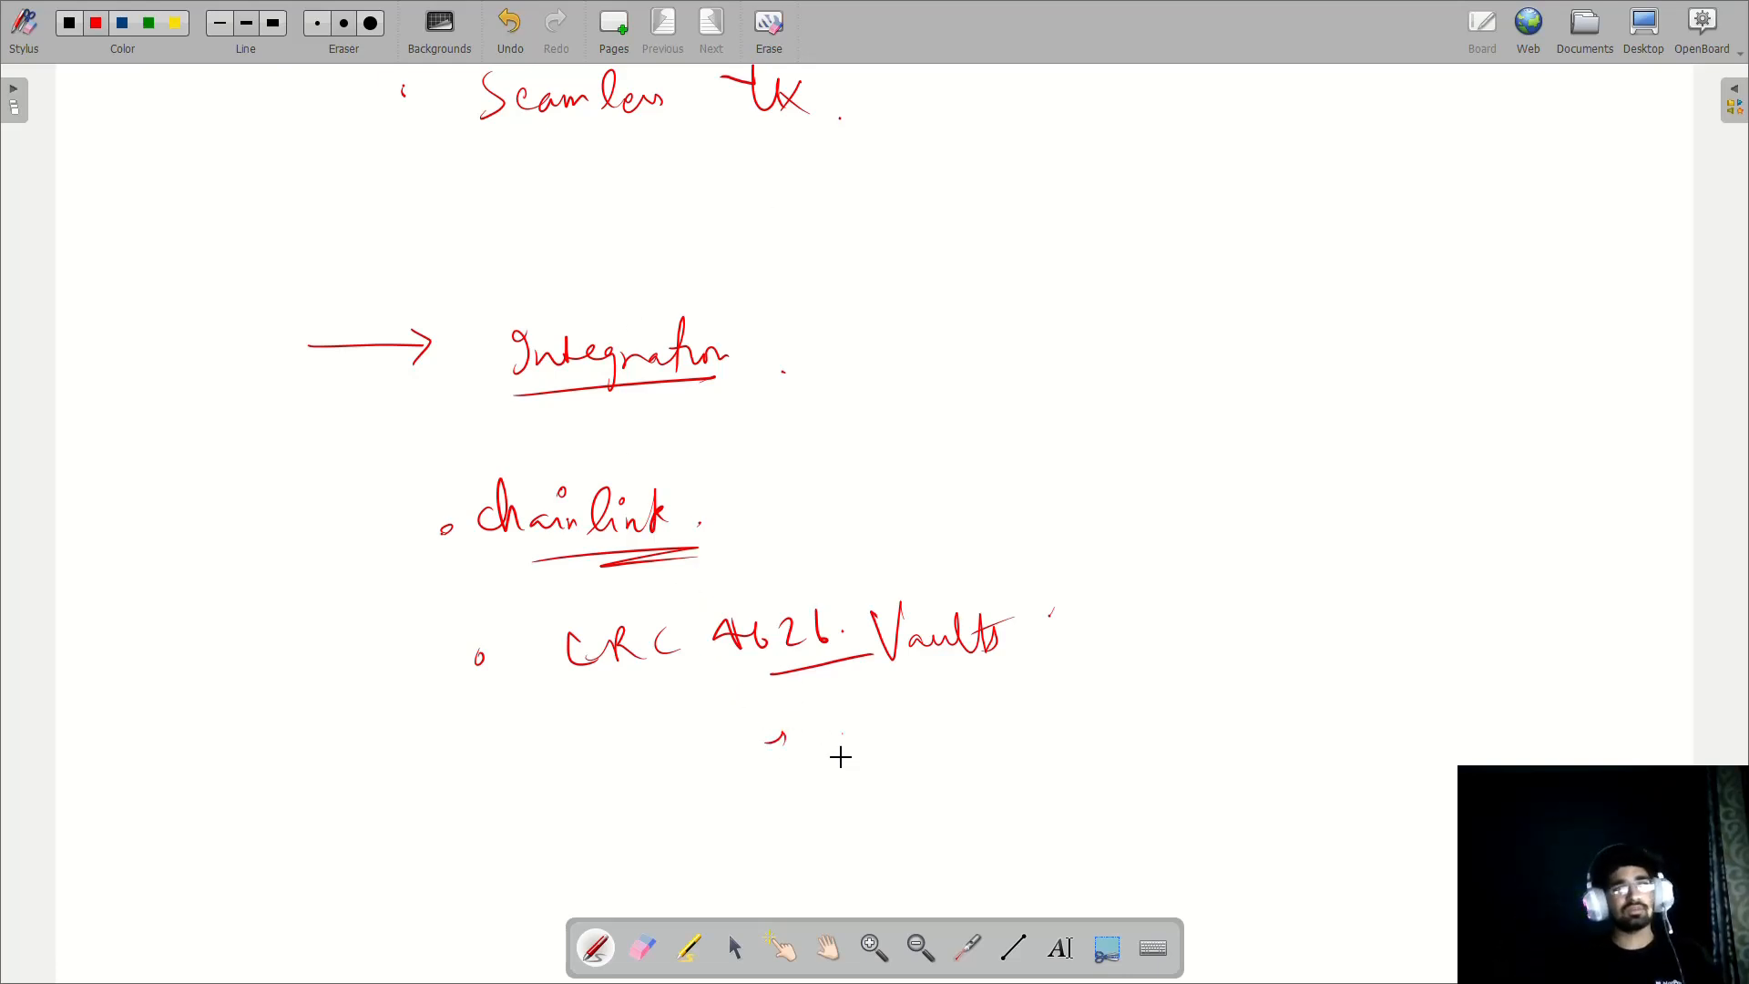
Write 'Automation' under the vaults item and underline it.
drag(841, 731, 886, 744)
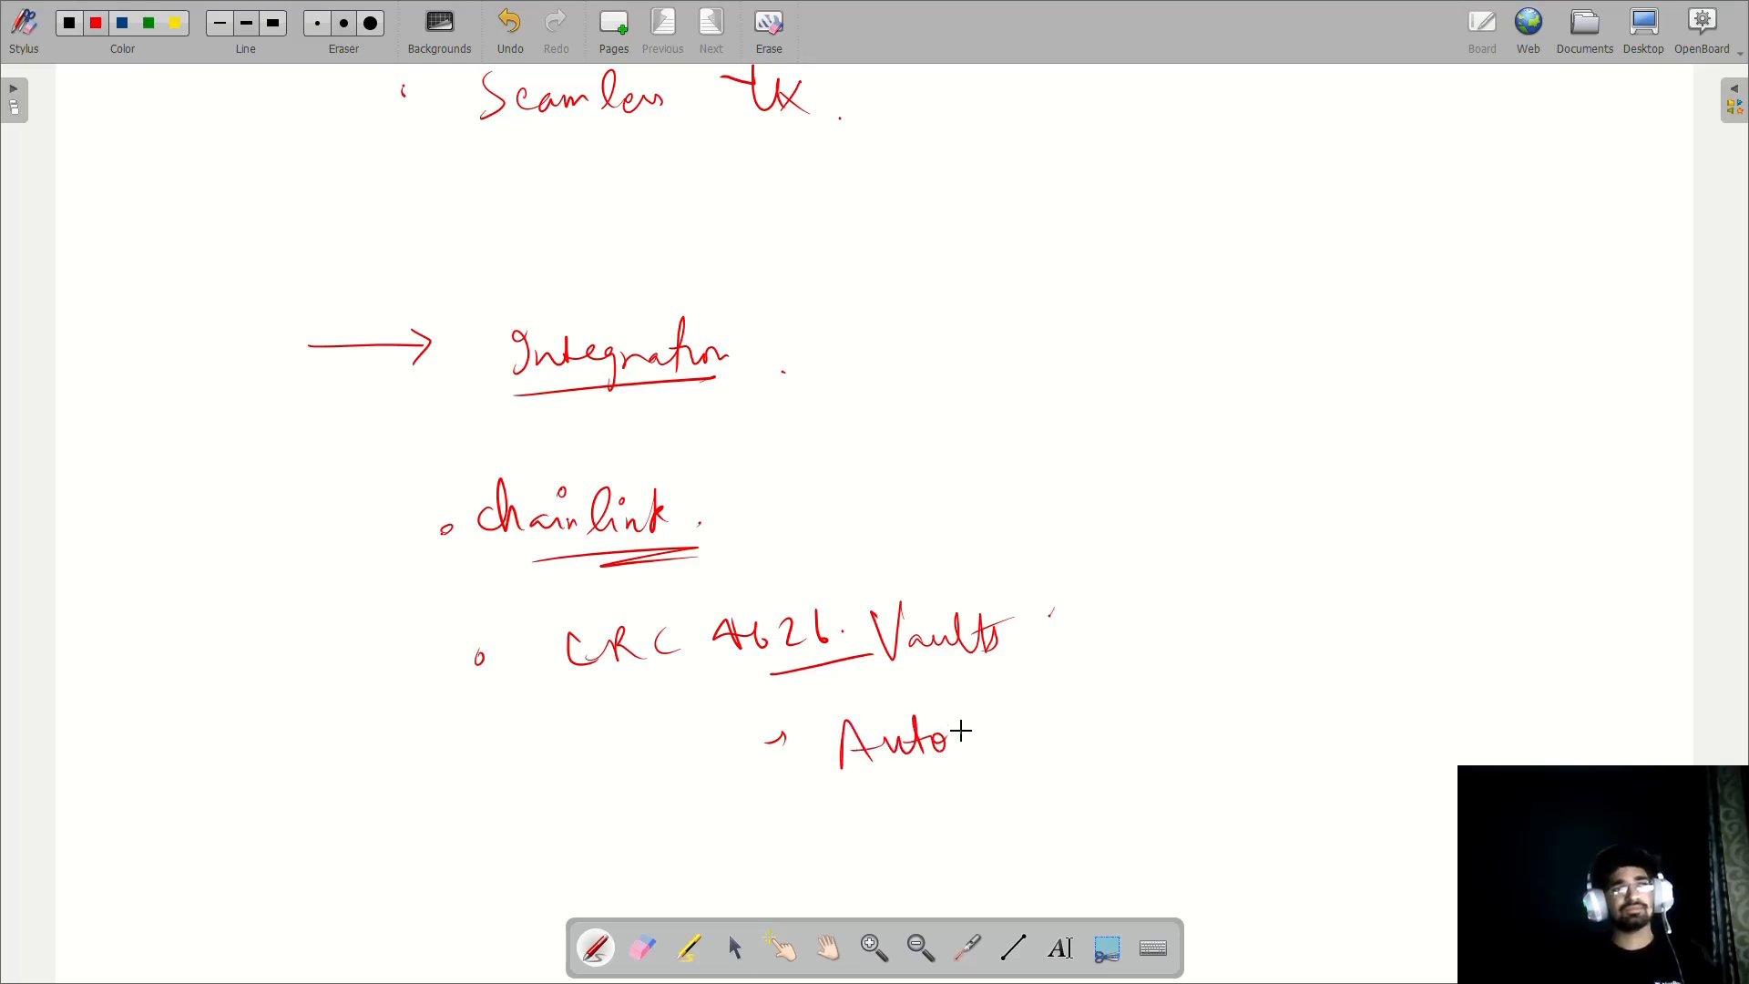
mouse_move(1032, 711)
mouse_down()
mouse_move(1053, 732)
mouse_move(1222, 724)
mouse_up()
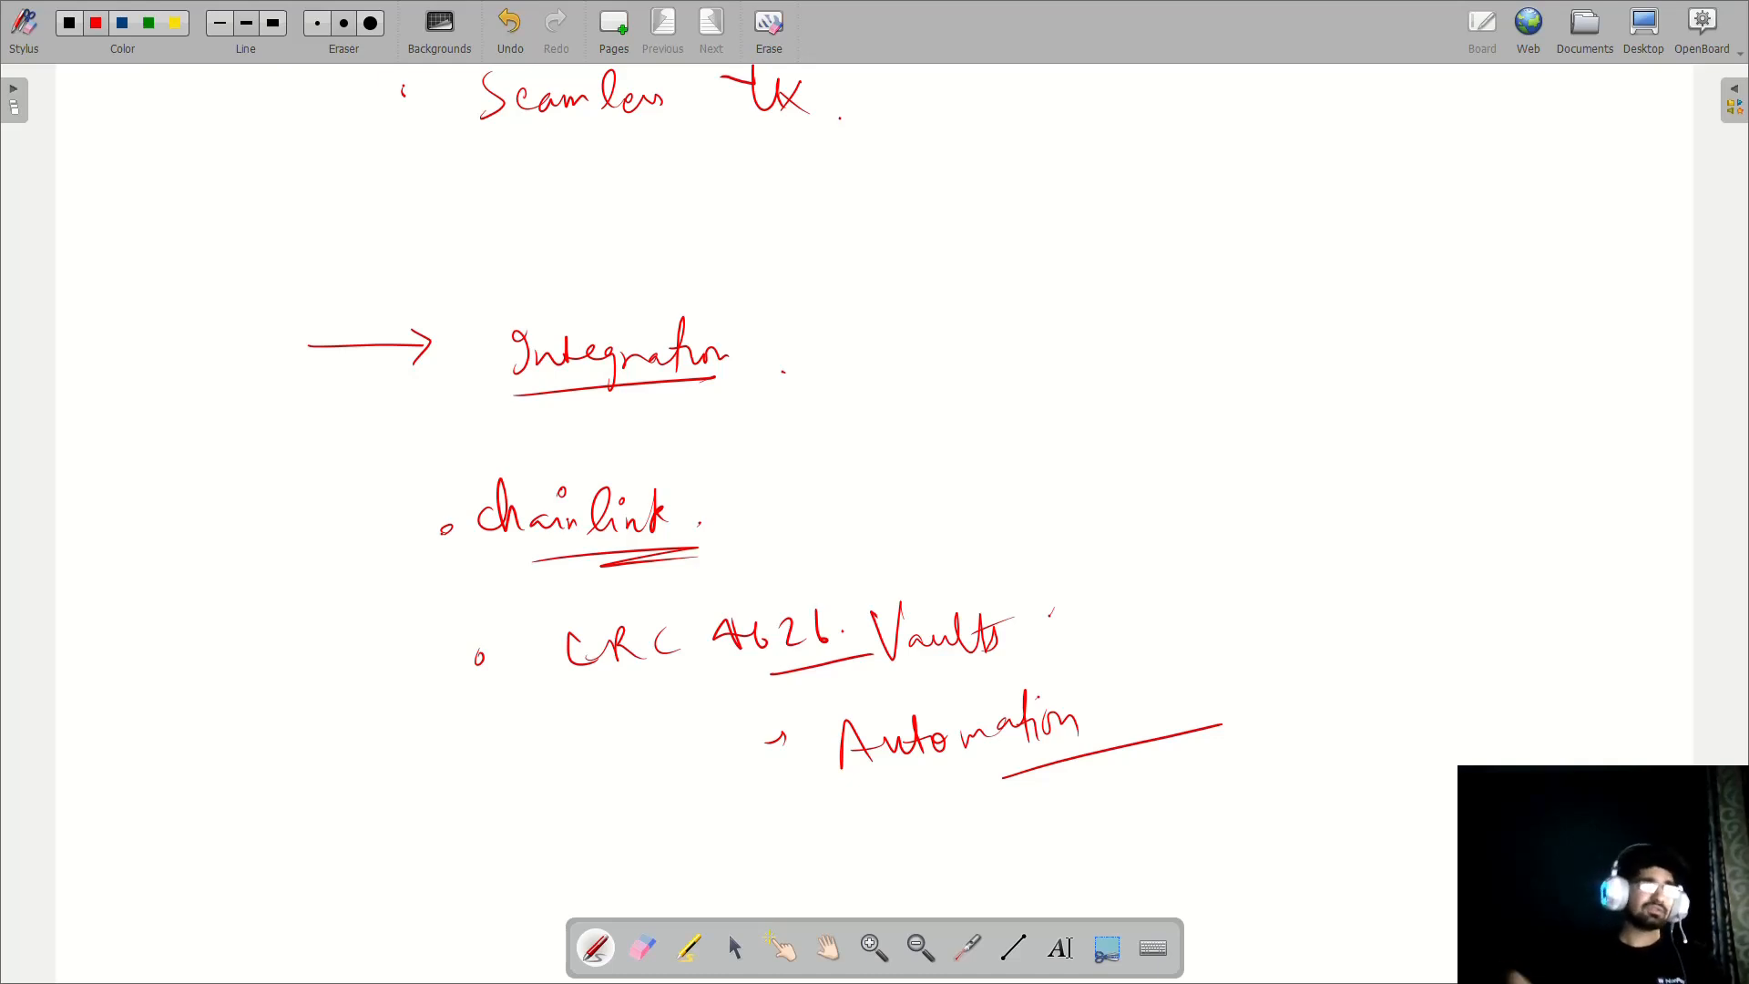
Draw a separating line and write the 'Capital Efficiency' bullet below it.
key(Page_Down)
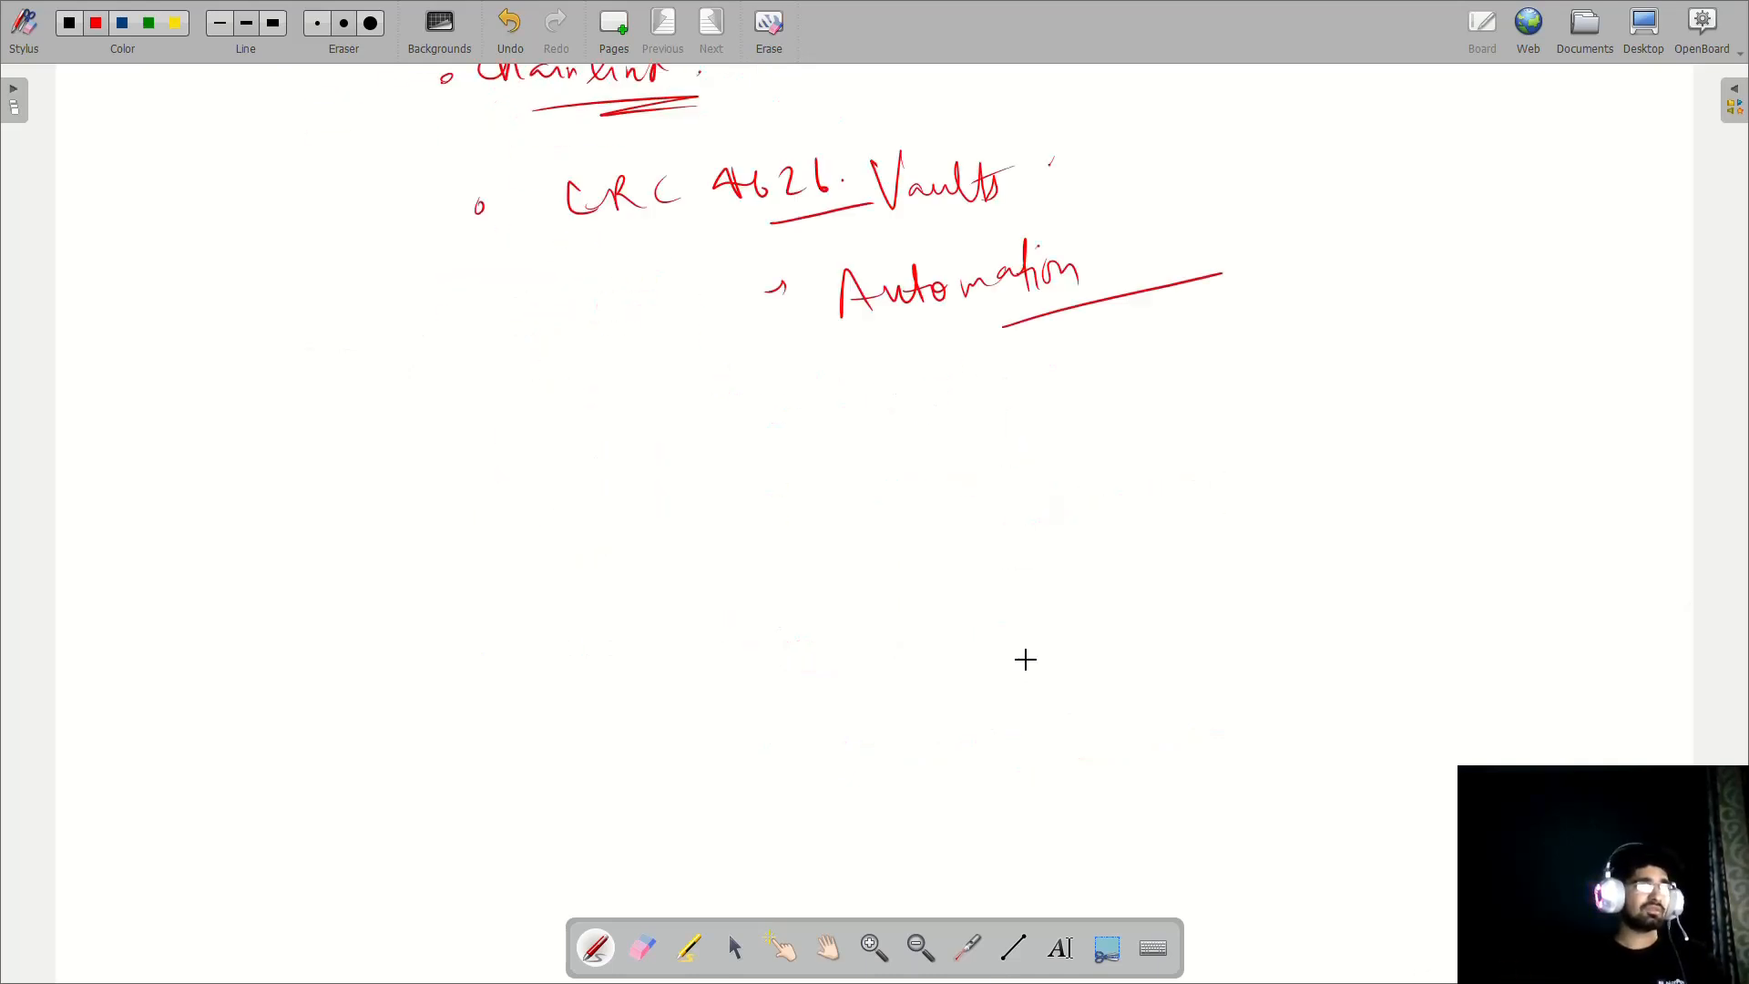
scroll(1024, 660, up, 3)
scroll(1025, 660, up, 2)
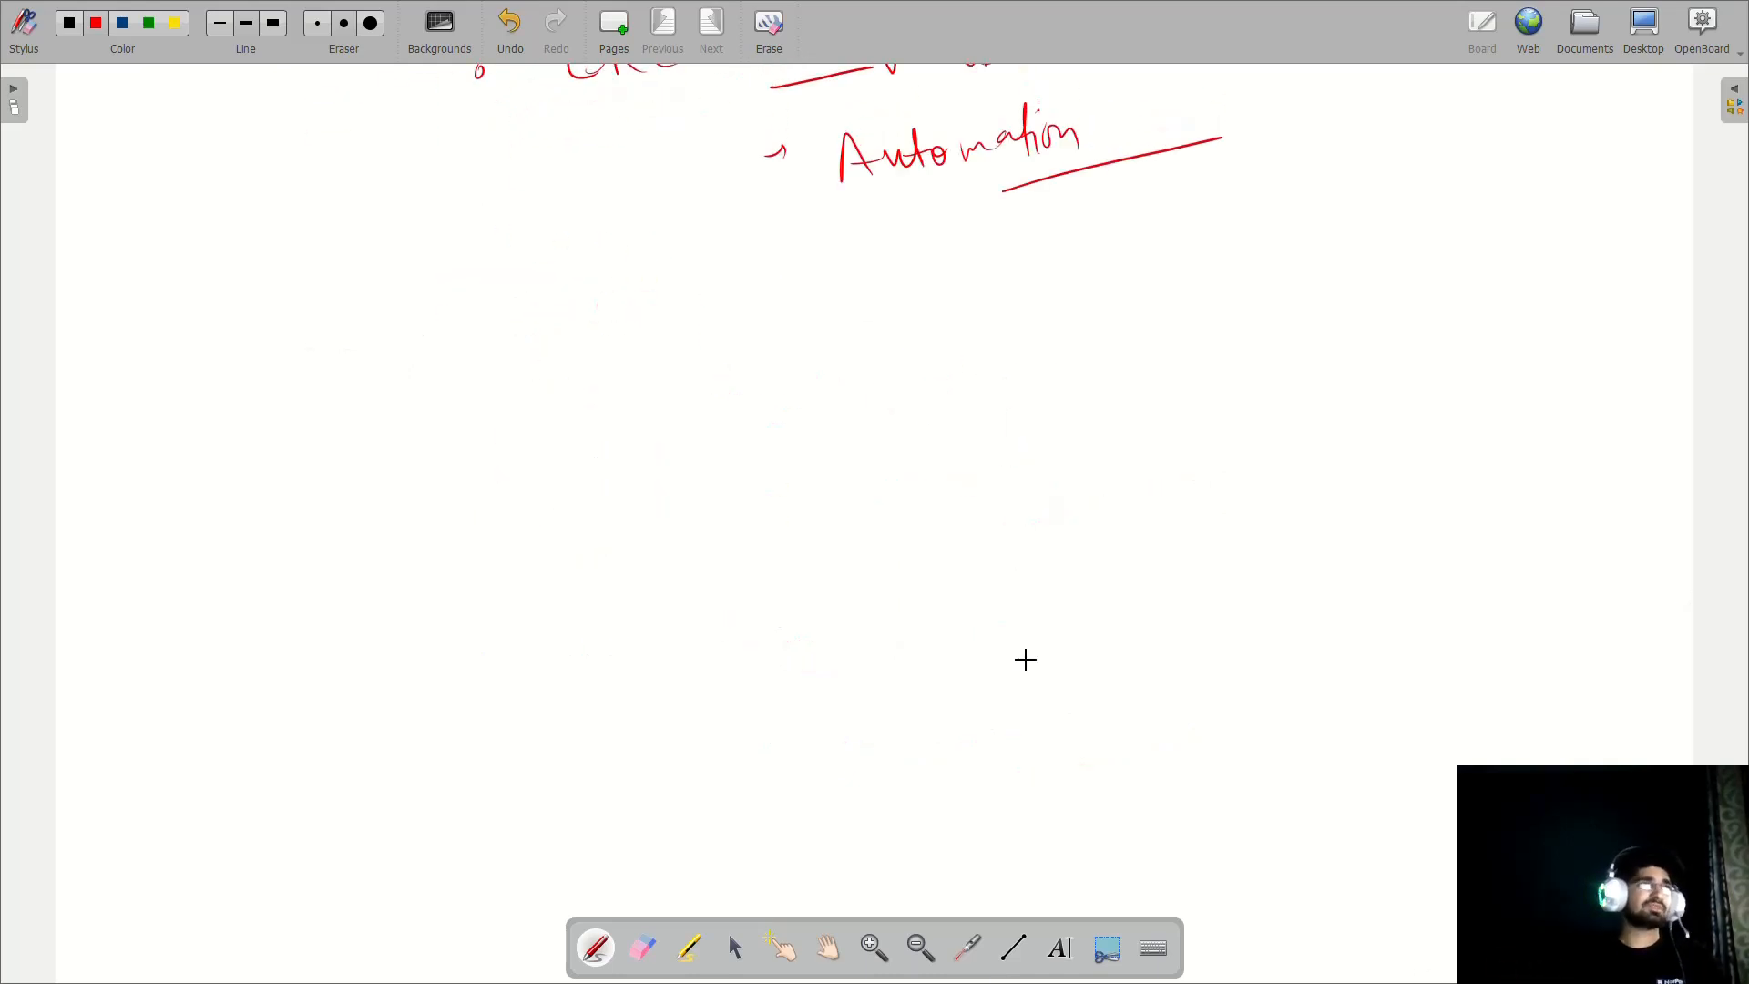
drag(435, 300, 983, 241)
drag(572, 410, 606, 472)
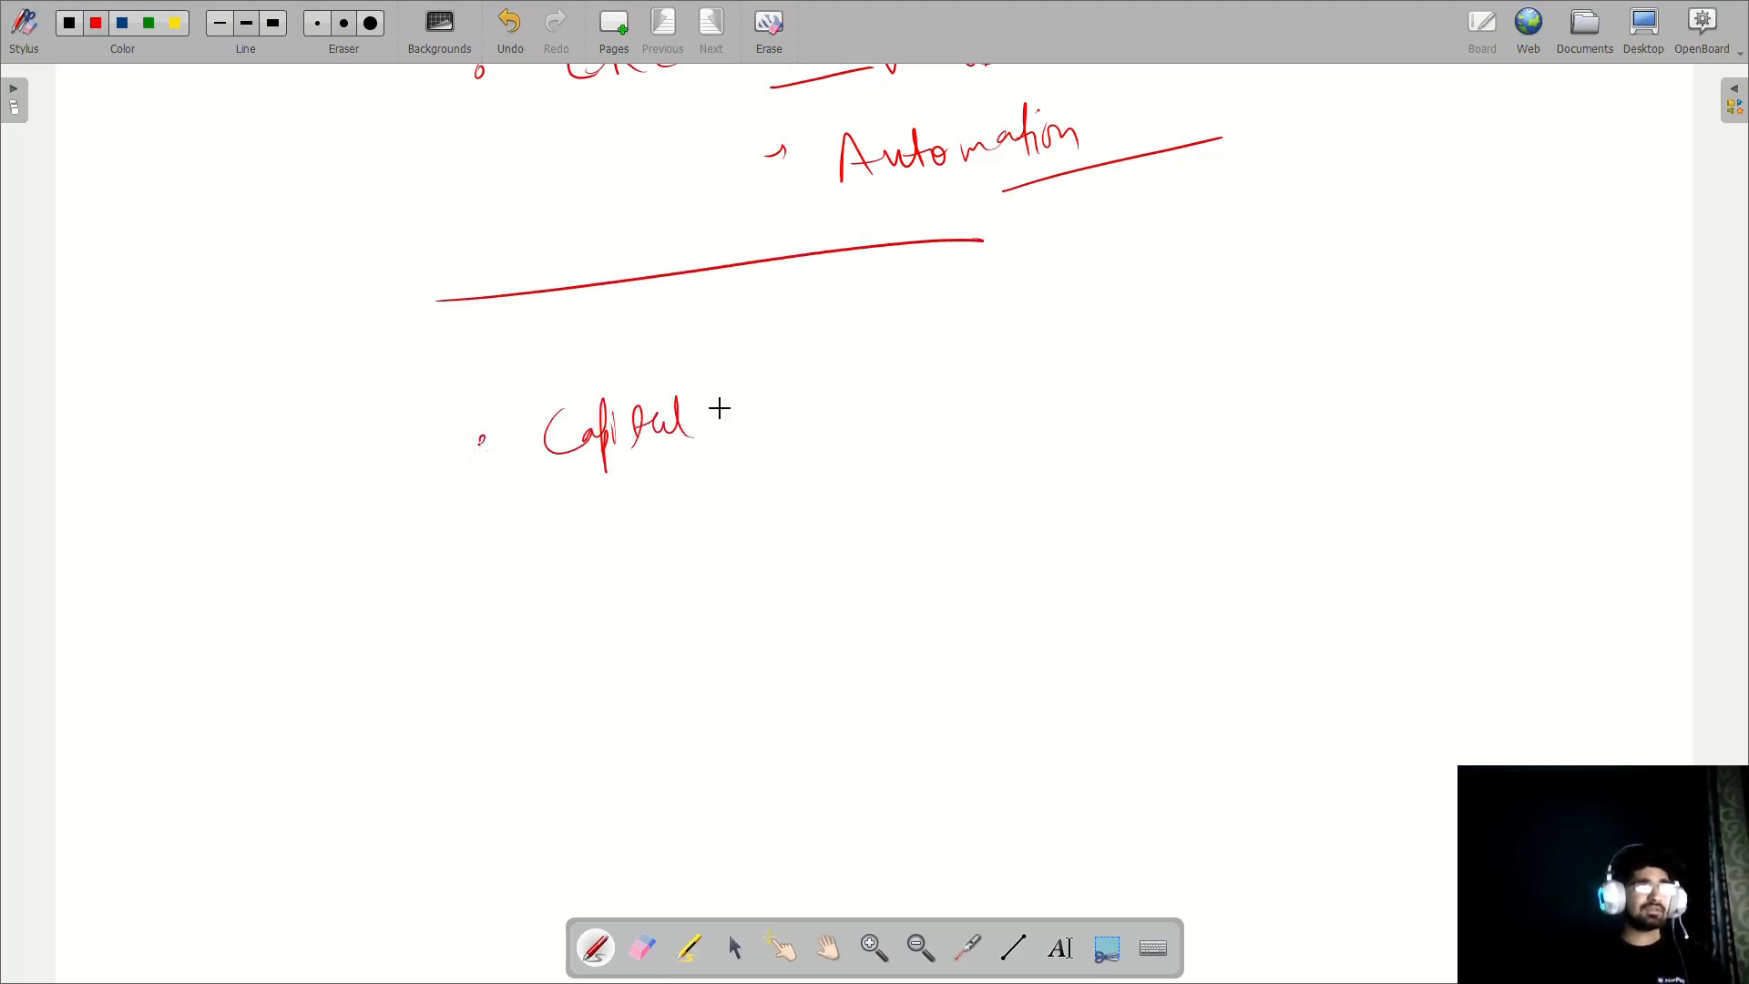
drag(719, 407, 761, 472)
mouse_move(786, 410)
mouse_down()
mouse_move(819, 435)
mouse_move(897, 426)
mouse_move(910, 464)
mouse_up()
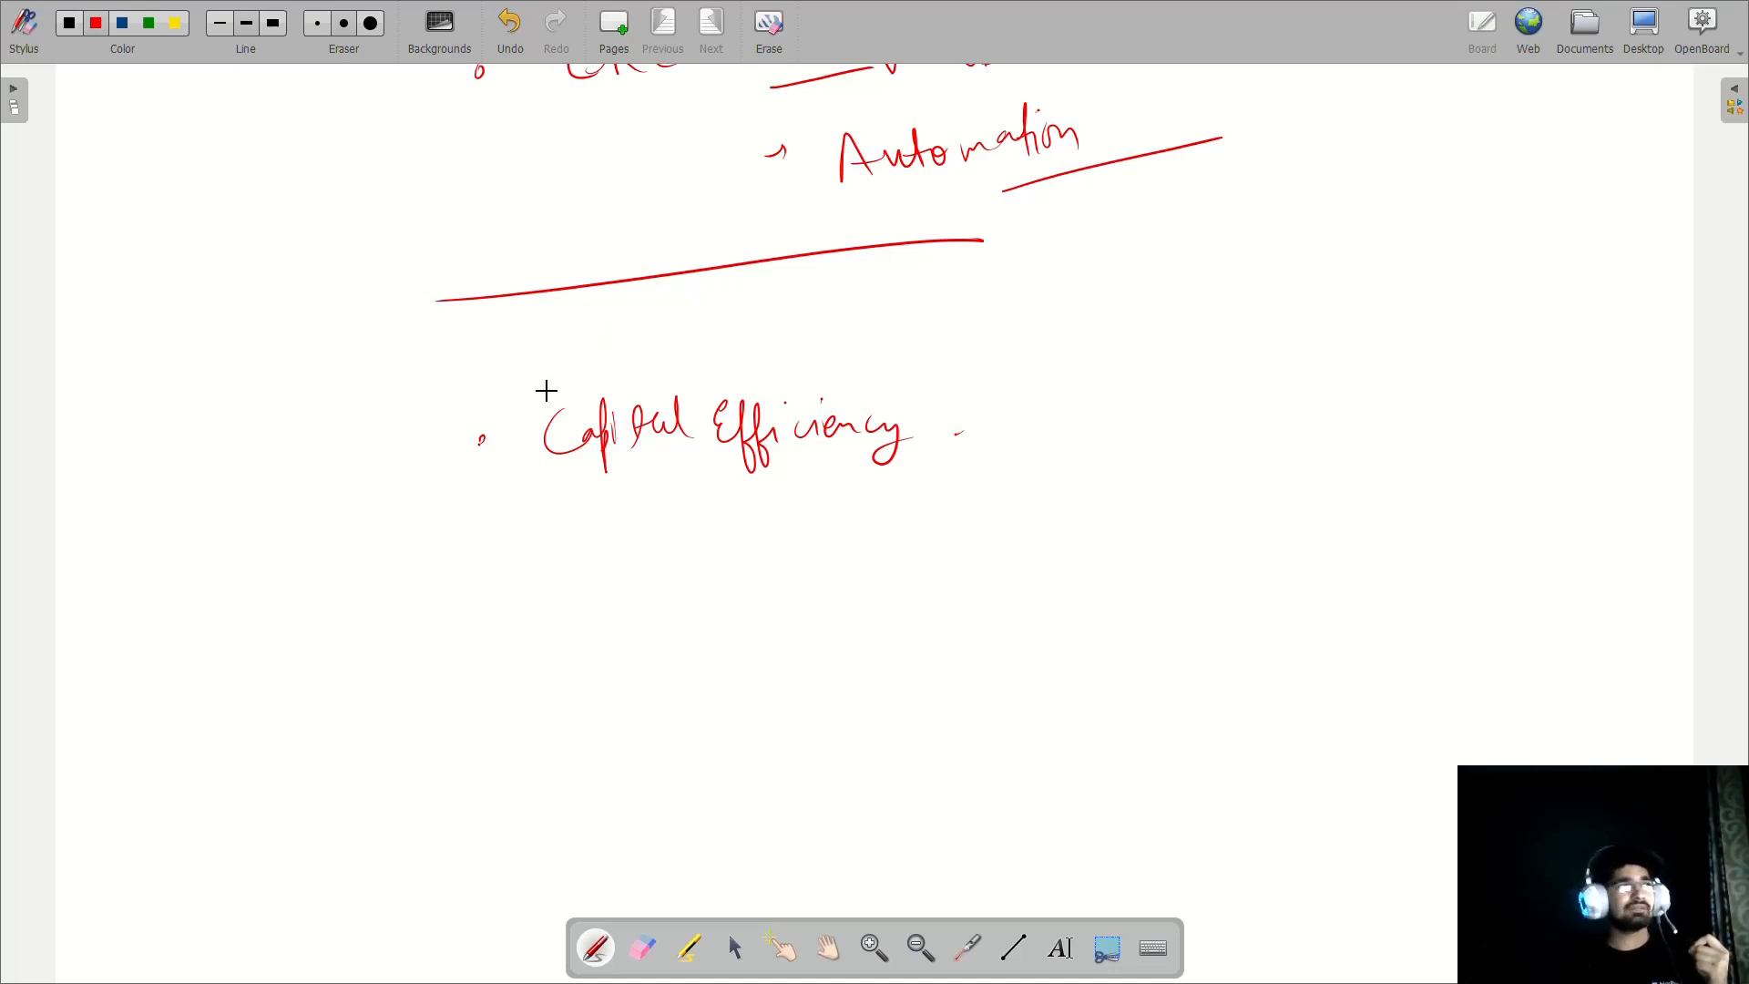
Write the 'Early Multiple yields' bullet.
drag(588, 531, 654, 547)
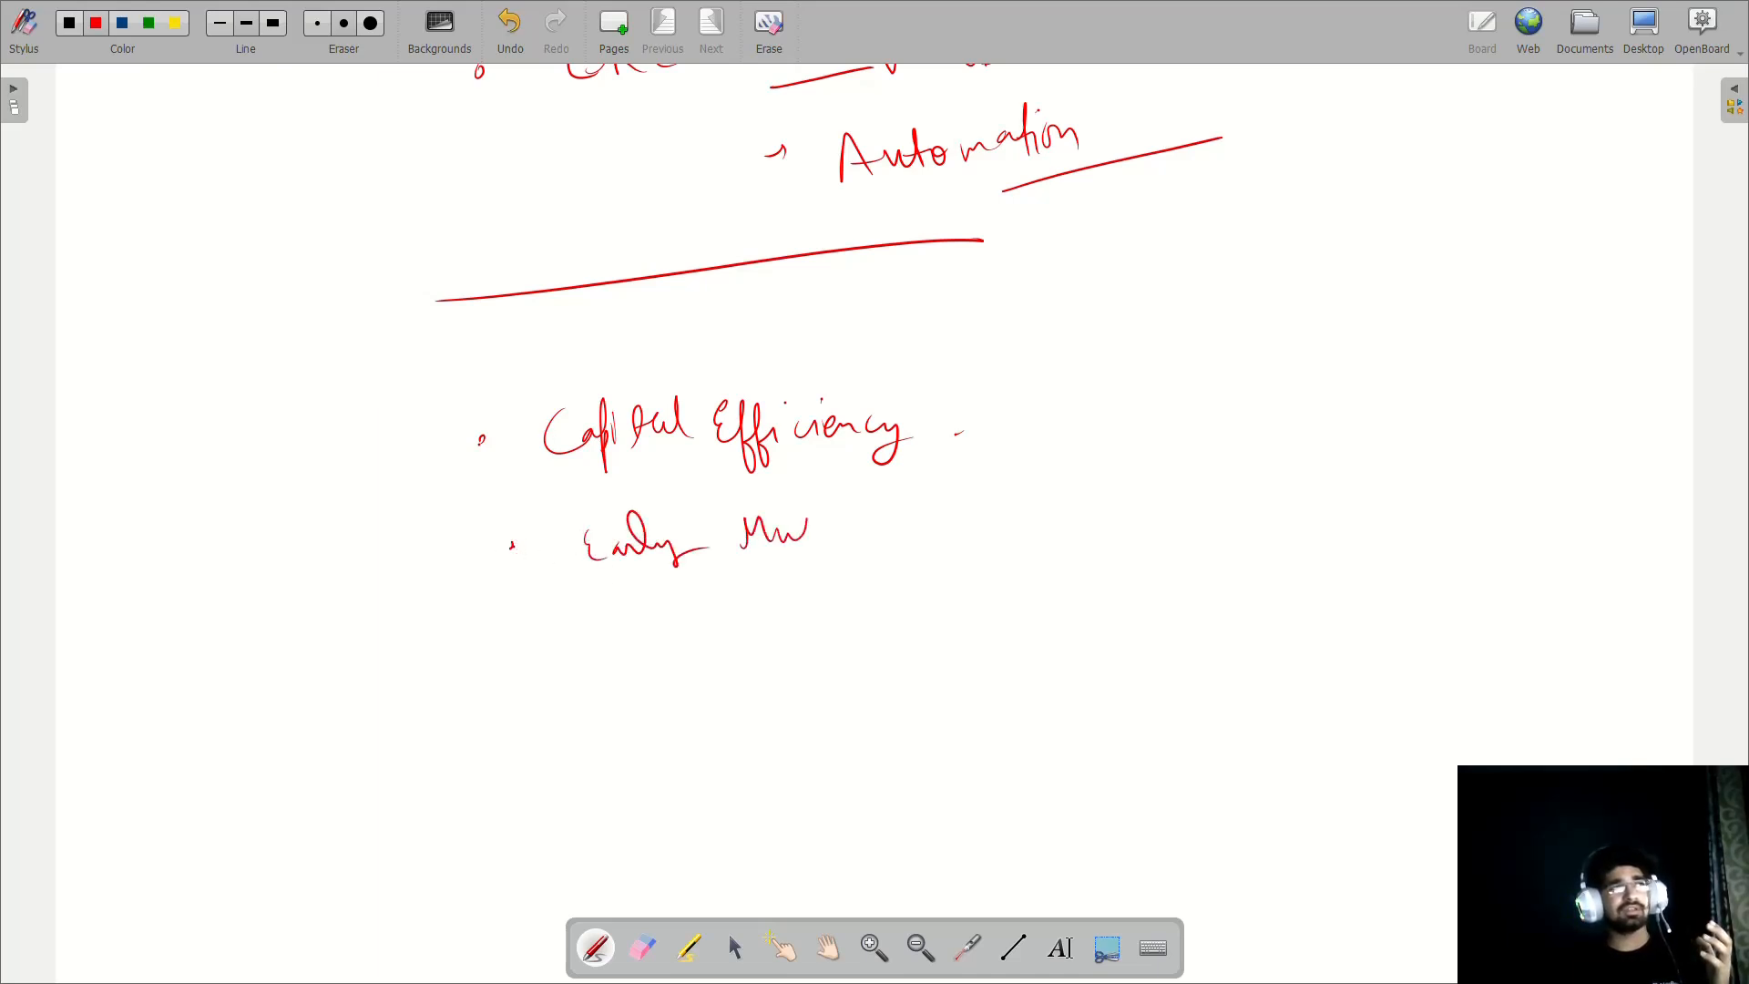
drag(823, 508, 837, 527)
drag(844, 505, 855, 577)
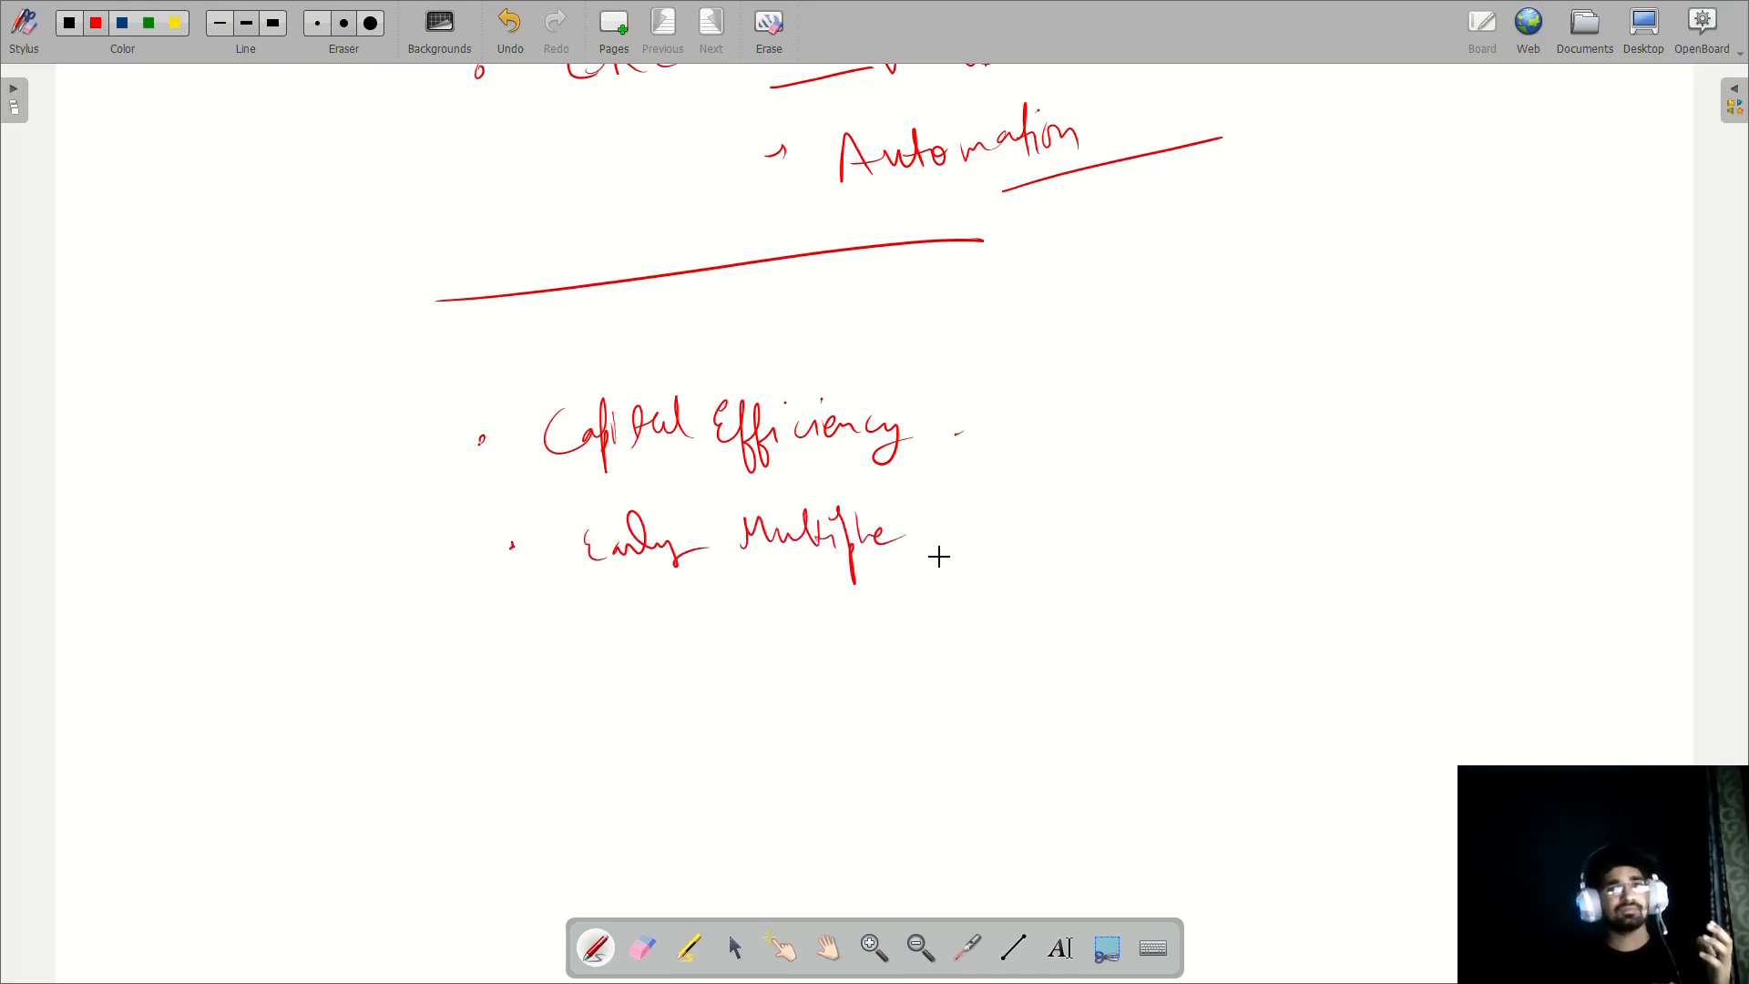
mouse_move(930, 521)
mouse_down()
mouse_move(953, 554)
mouse_move(987, 534)
mouse_up()
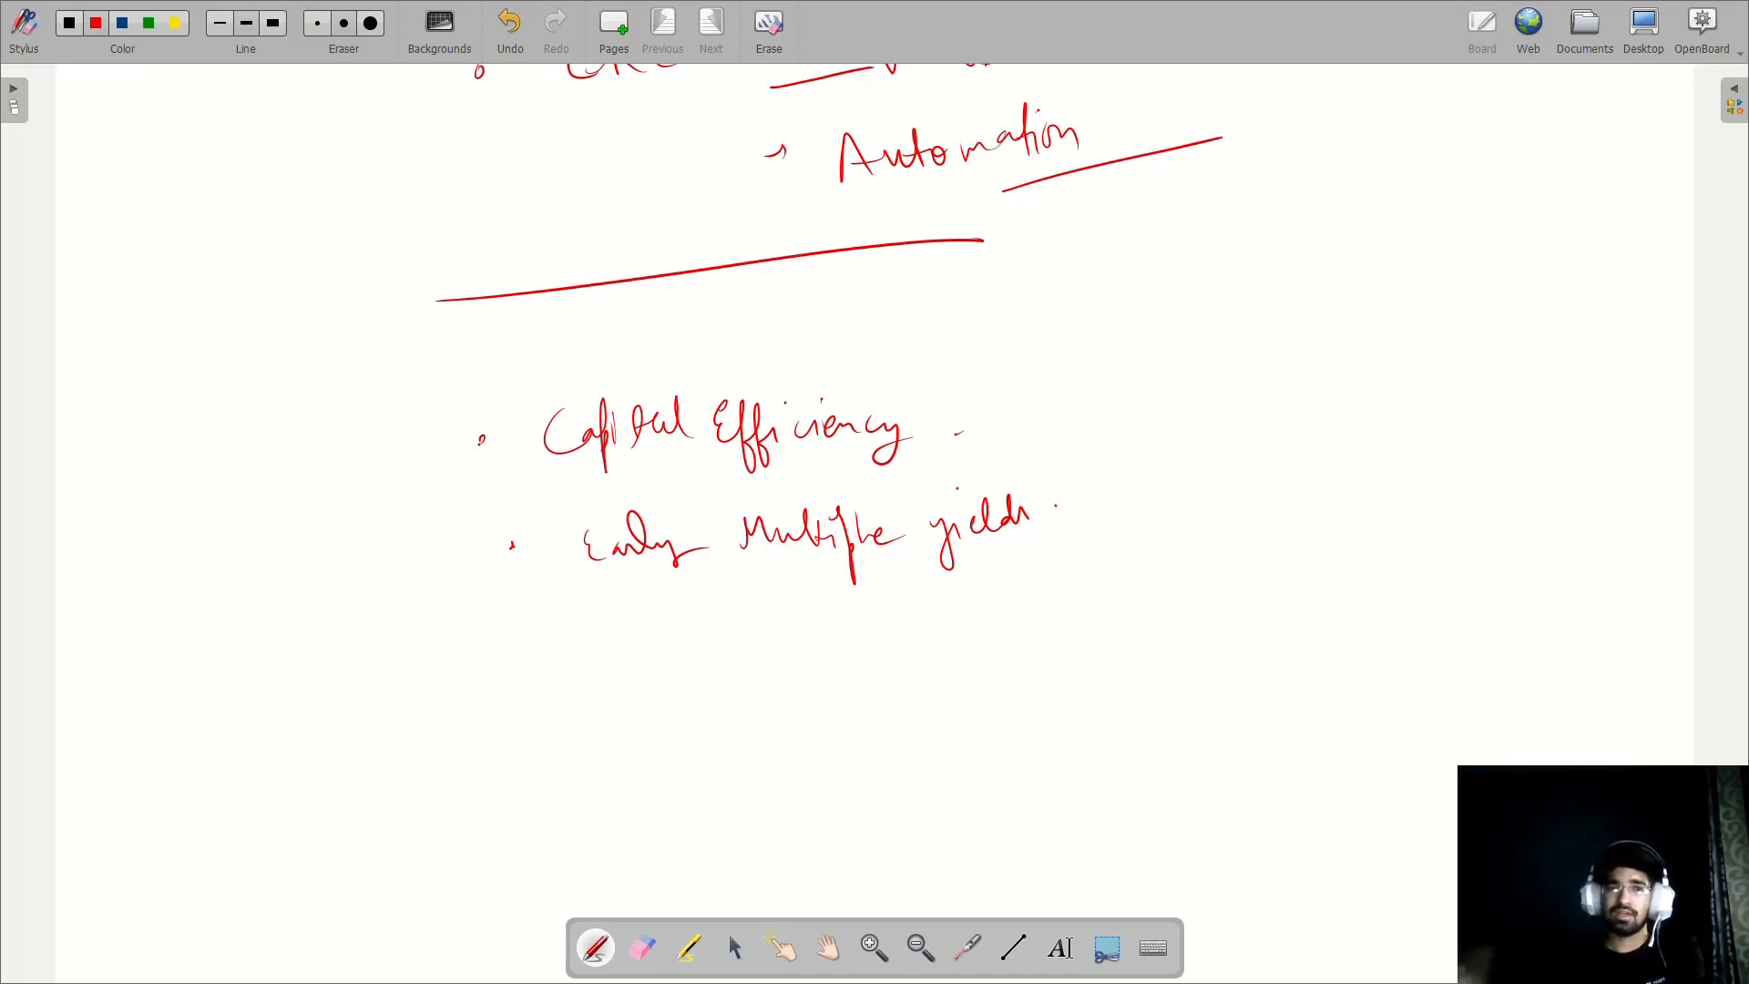
Write the 'Layered Yield strategies' bullet.
drag(538, 640, 533, 647)
mouse_move(642, 627)
mouse_down()
mouse_move(642, 653)
mouse_move(789, 631)
mouse_move(875, 668)
mouse_move(913, 645)
mouse_move(1190, 622)
mouse_up()
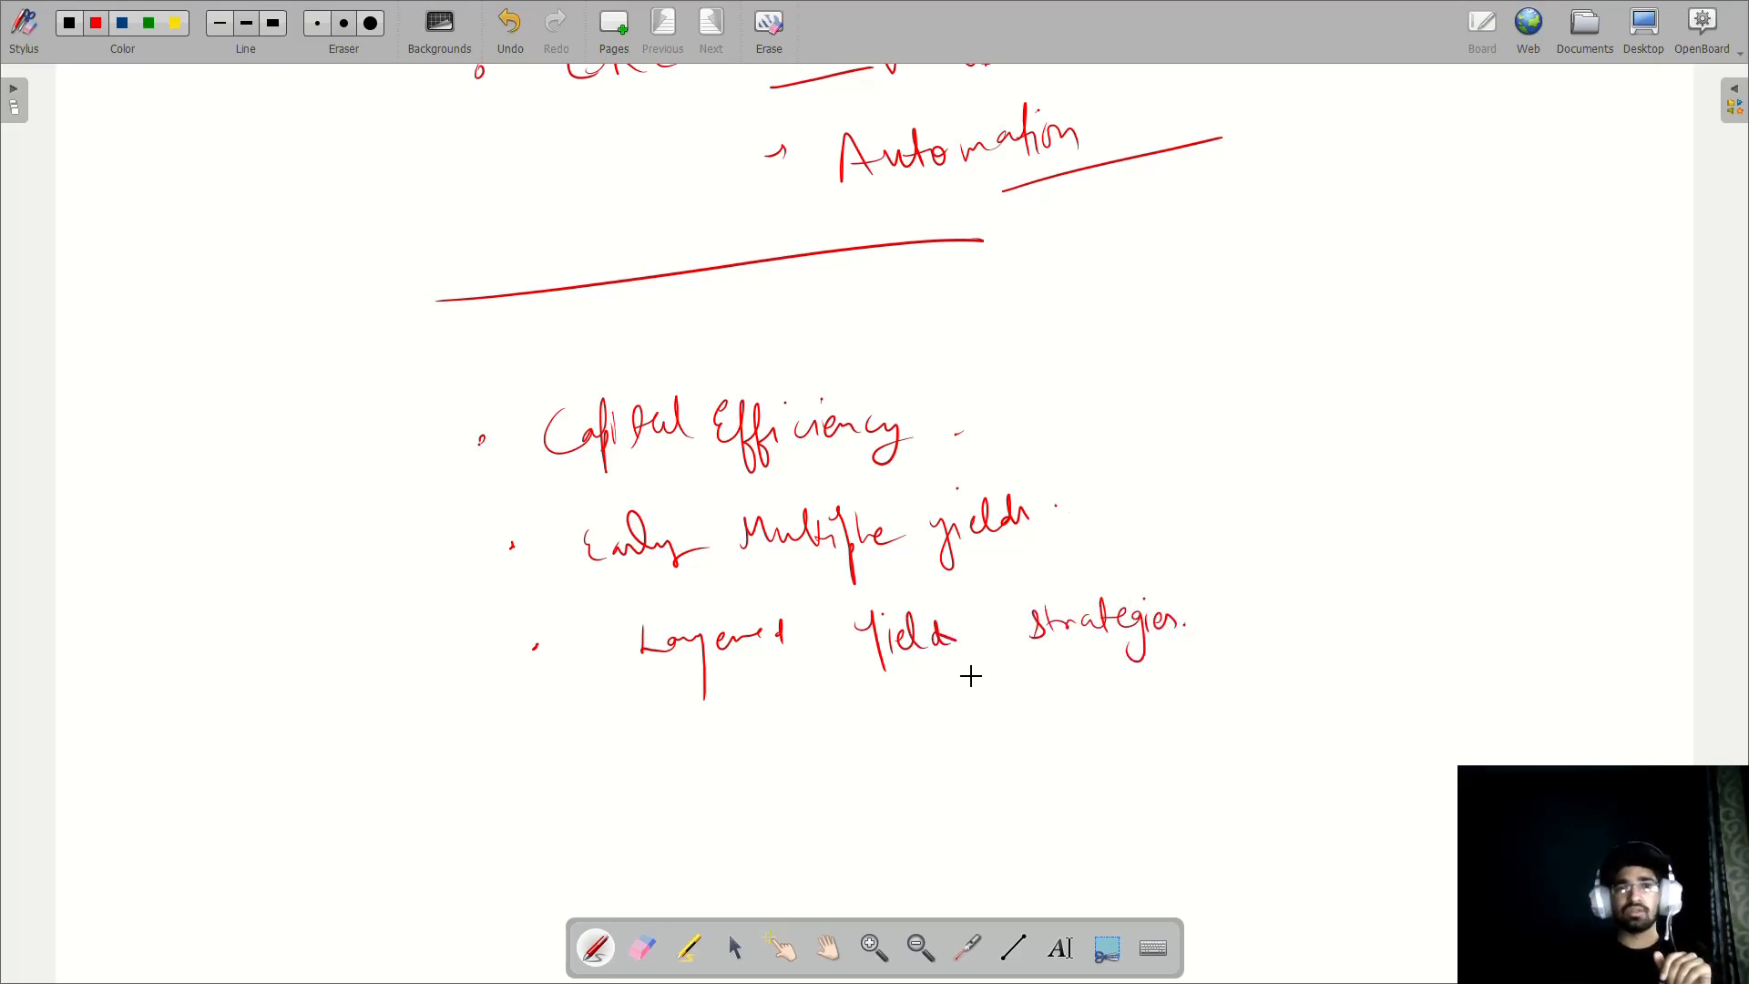
scroll(970, 676, down, 5)
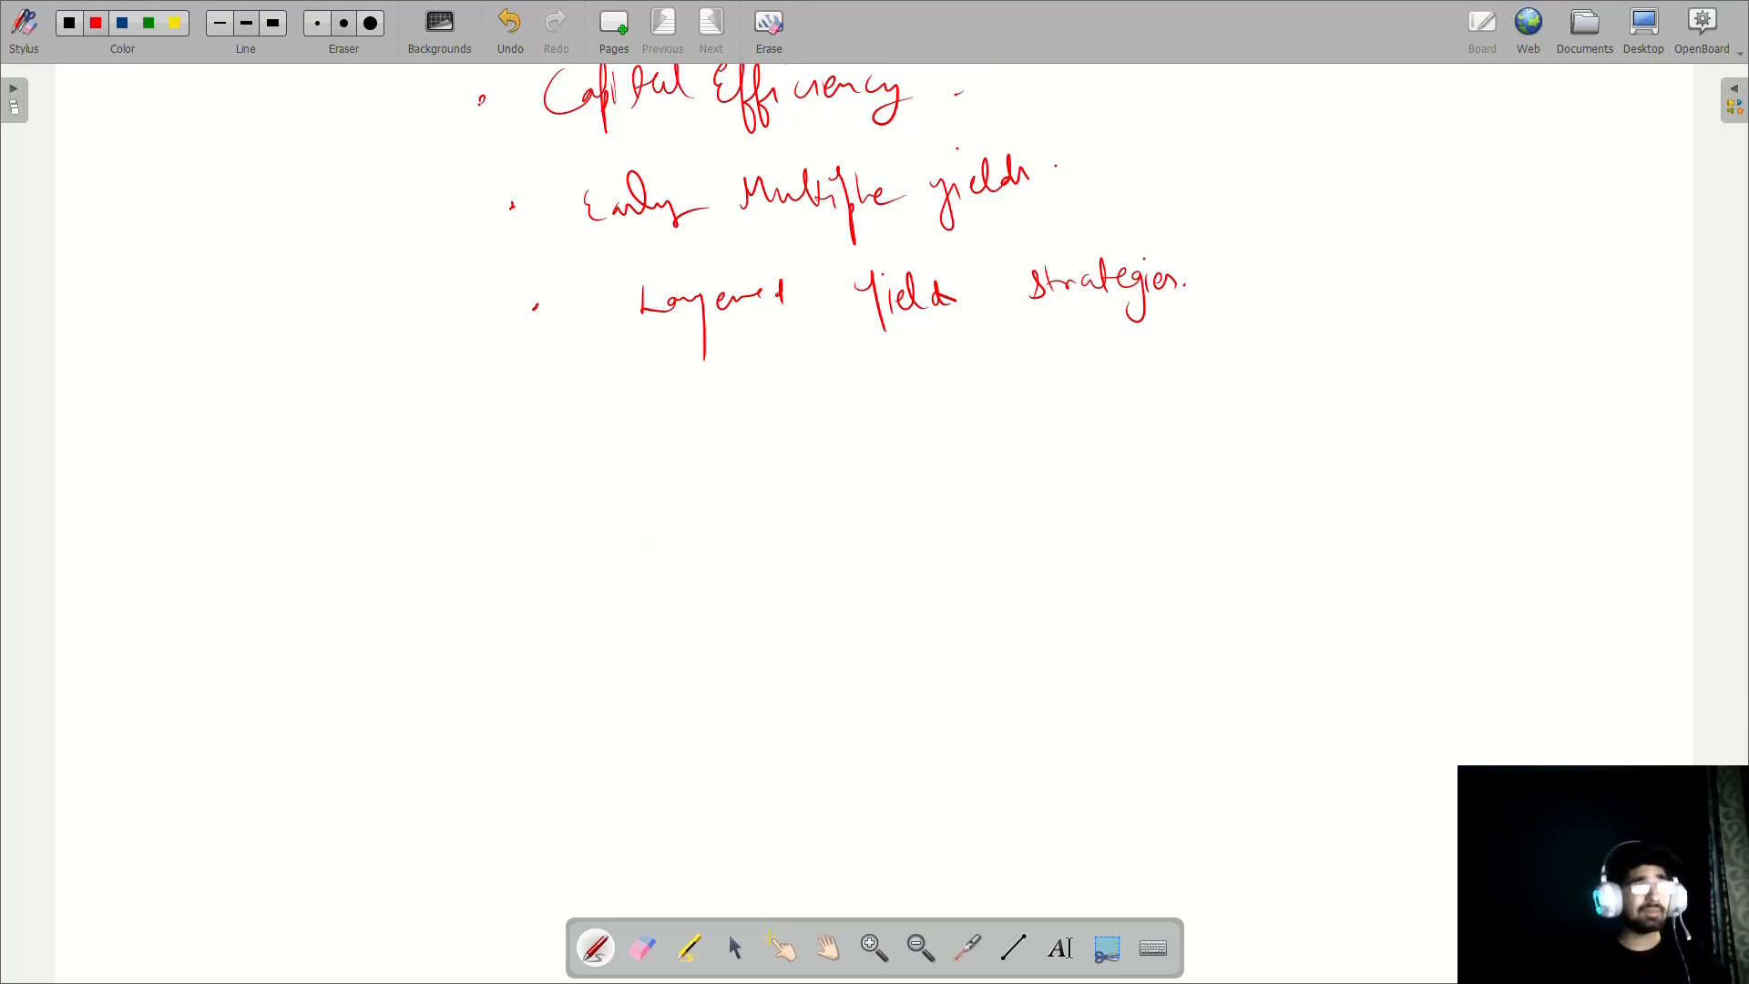
Draw a separator line and write the underlined 'Arbitrum' heading.
drag(192, 479, 1006, 406)
mouse_move(608, 533)
mouse_down()
mouse_move(594, 574)
mouse_move(663, 548)
mouse_move(714, 568)
mouse_up()
drag(700, 549, 813, 561)
drag(677, 596, 886, 563)
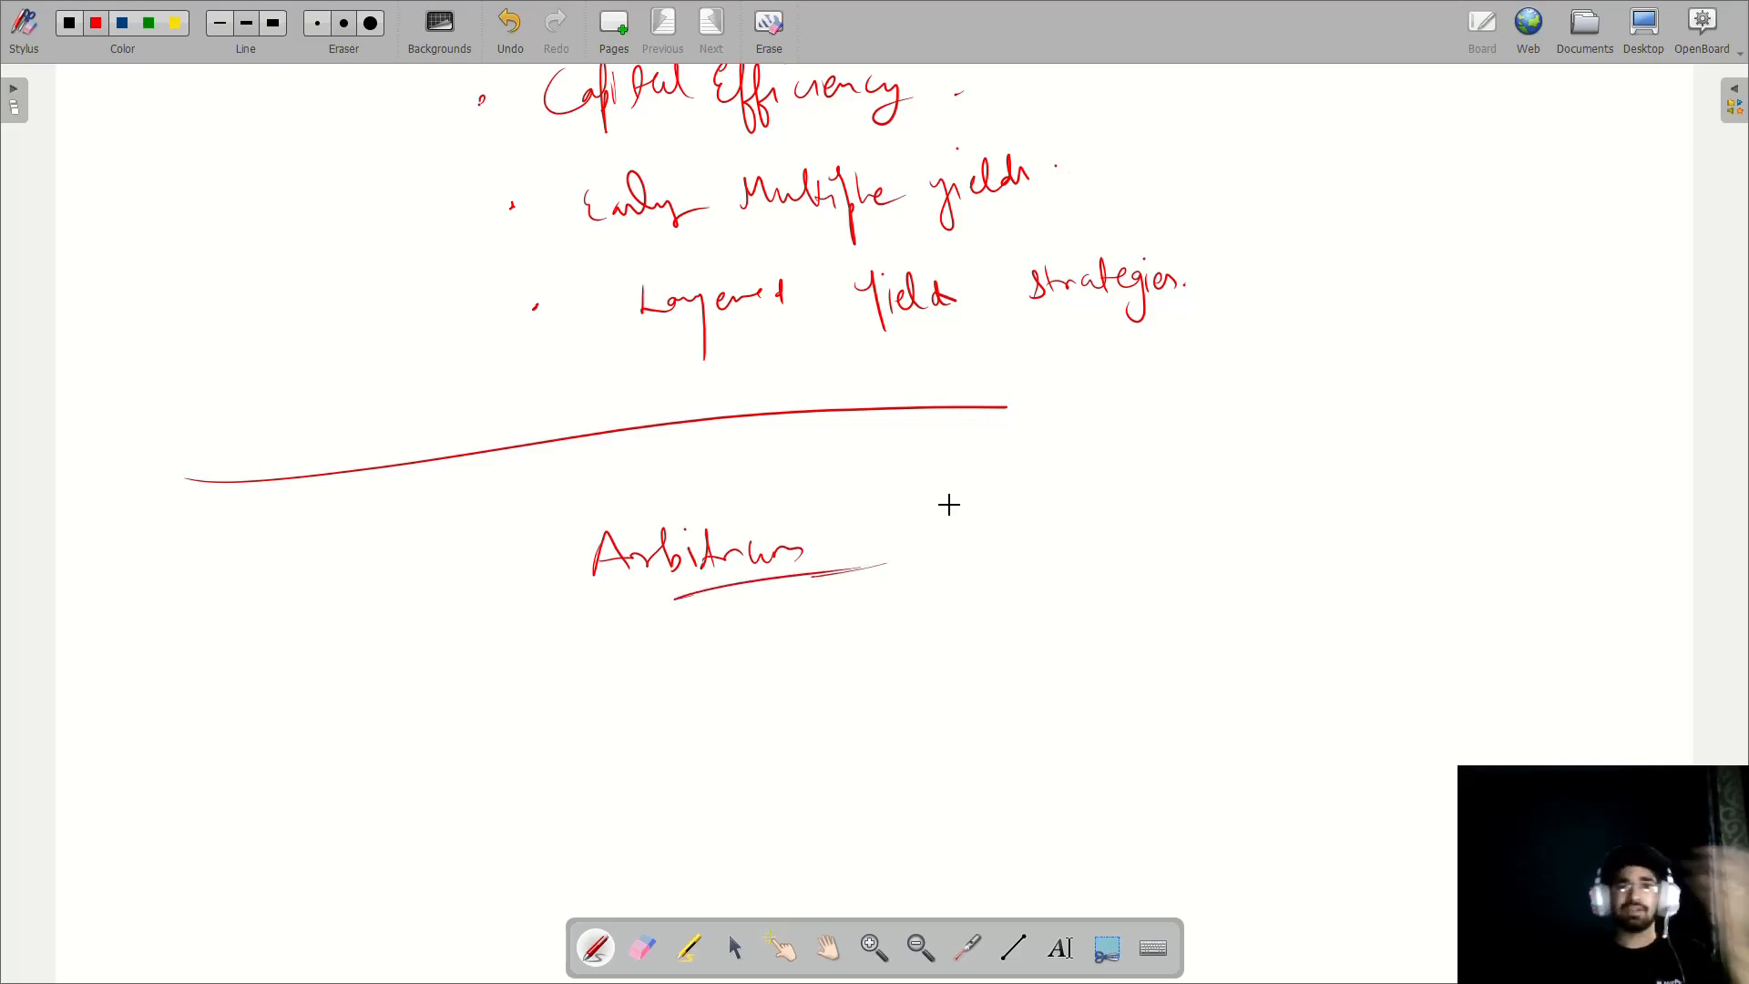
Write the 'Low Cost –' bullet.
drag(683, 644, 685, 652)
mouse_move(726, 632)
mouse_down()
mouse_move(751, 672)
mouse_move(773, 662)
mouse_up()
mouse_move(862, 628)
mouse_down()
mouse_move(881, 649)
mouse_move(959, 623)
mouse_up()
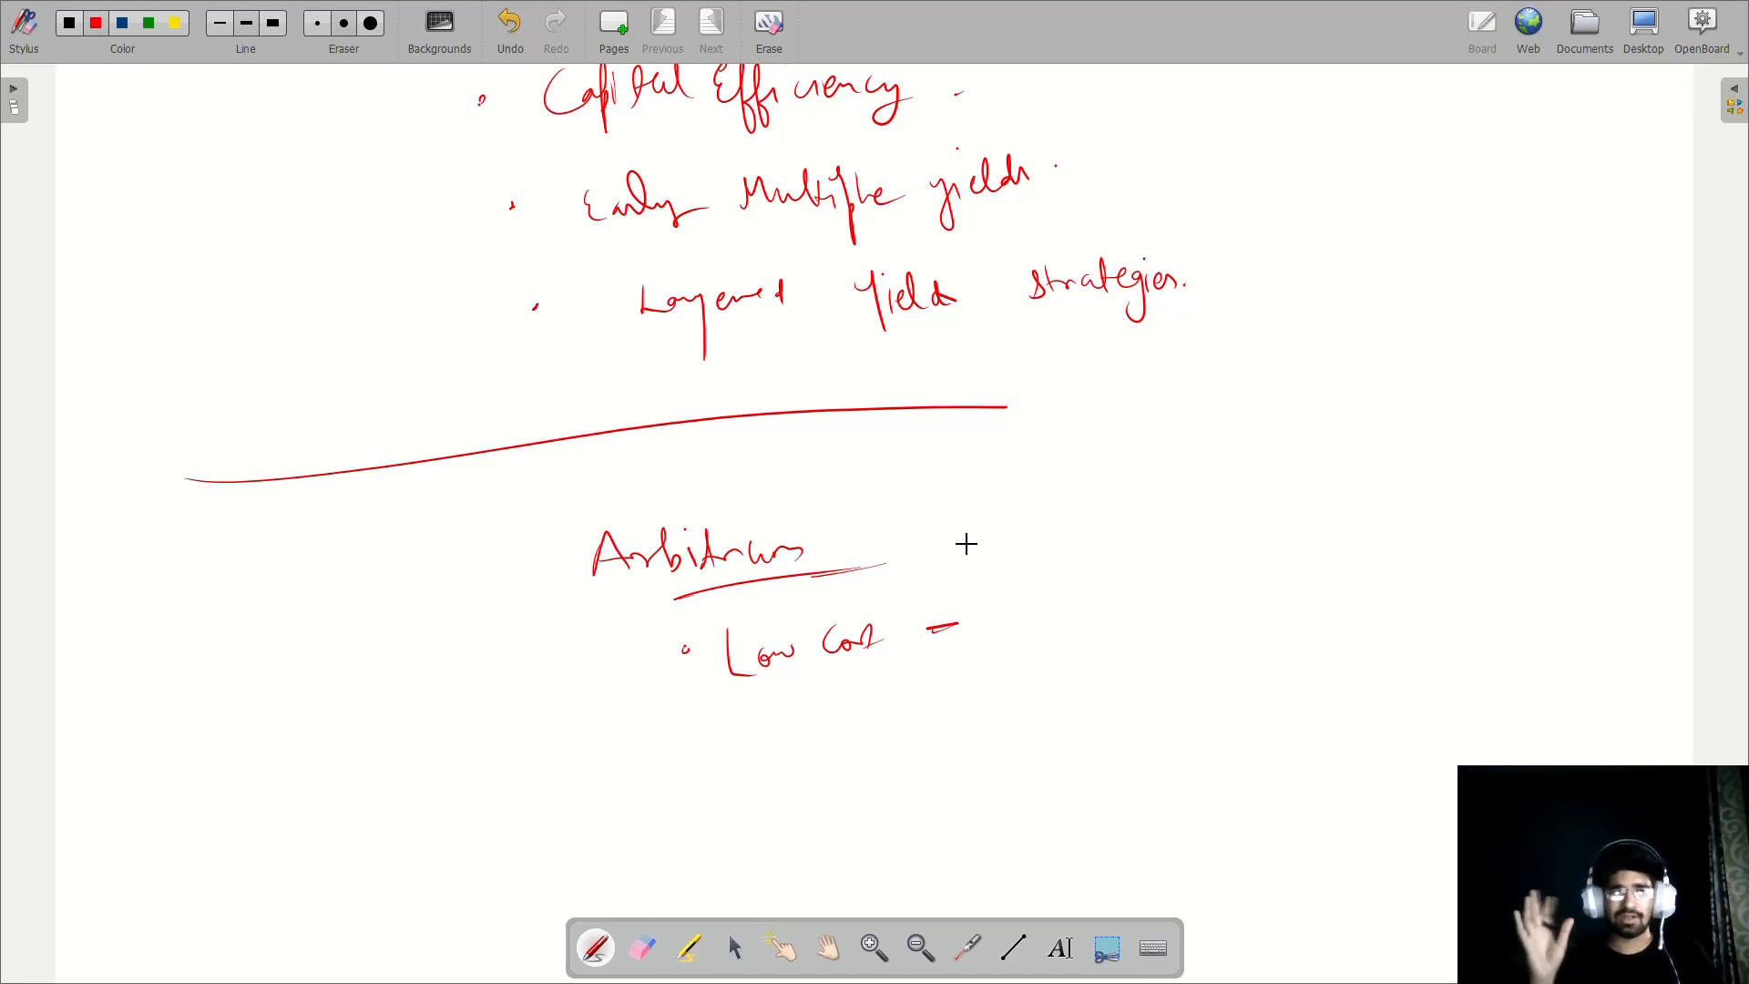
Write the 'Throughput ↑' bullet, erasing the stray mark after it.
click(707, 720)
mouse_move(749, 710)
mouse_down()
mouse_move(819, 708)
mouse_move(793, 755)
mouse_move(890, 724)
mouse_move(936, 748)
mouse_move(1045, 670)
mouse_up()
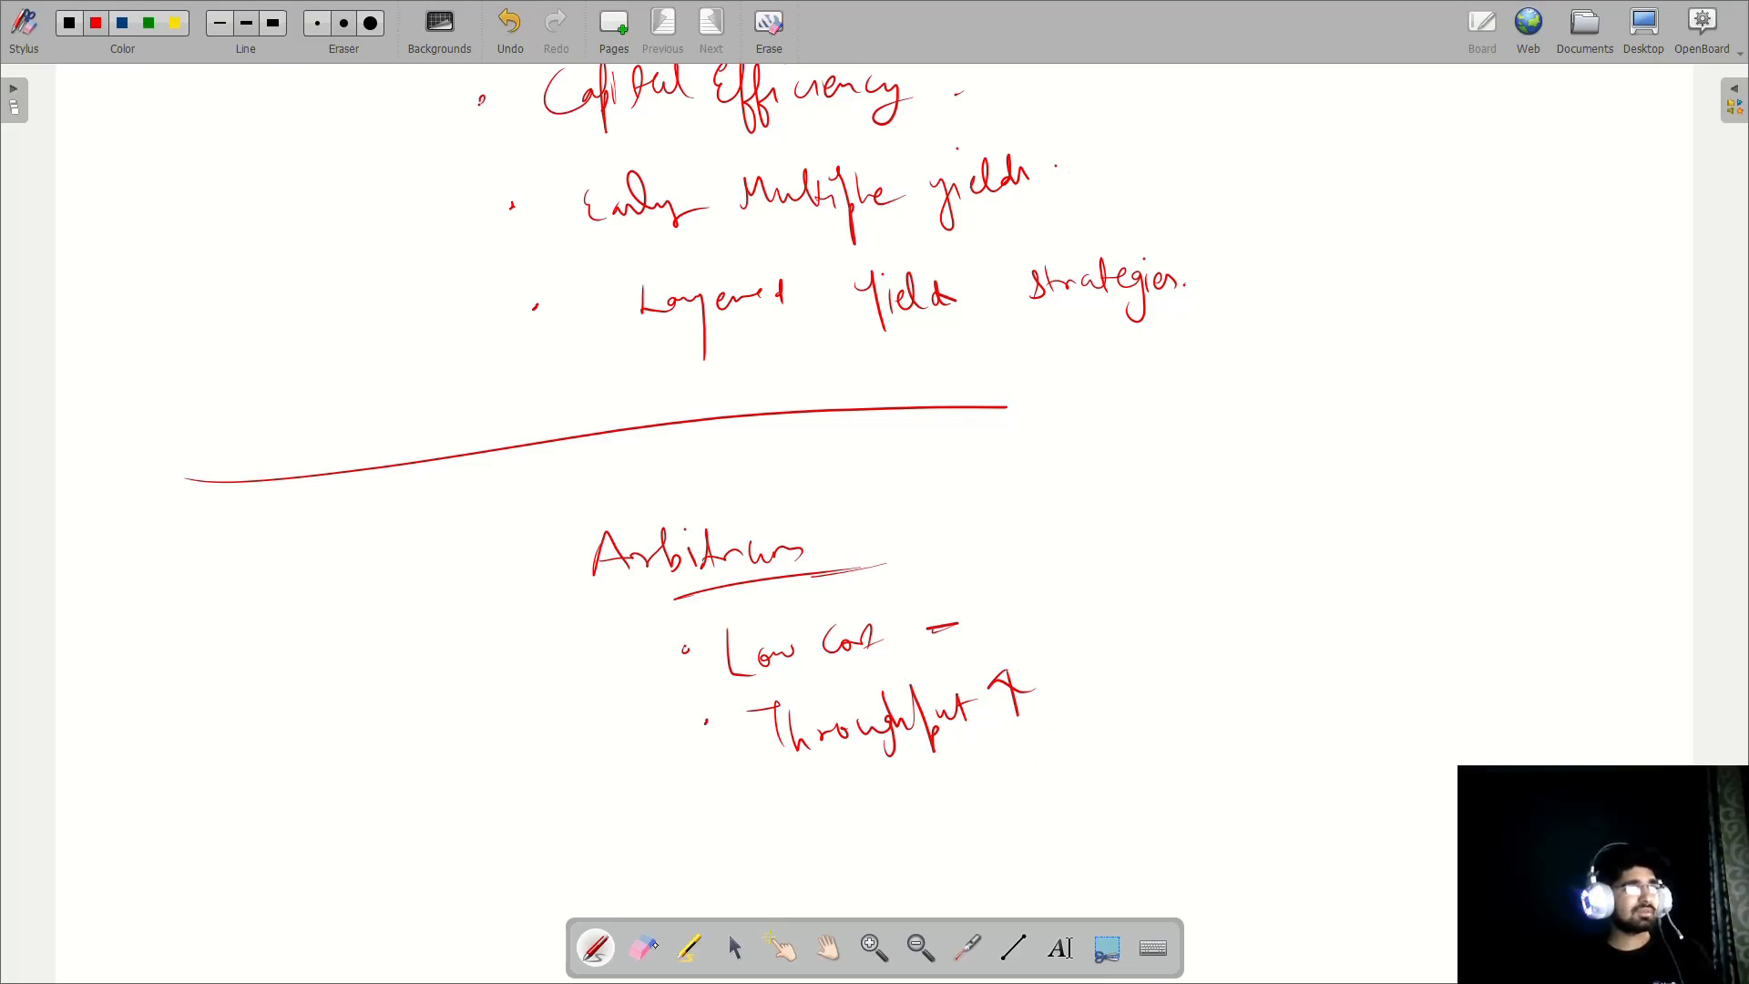
click(597, 947)
drag(1012, 662, 1019, 750)
click(595, 947)
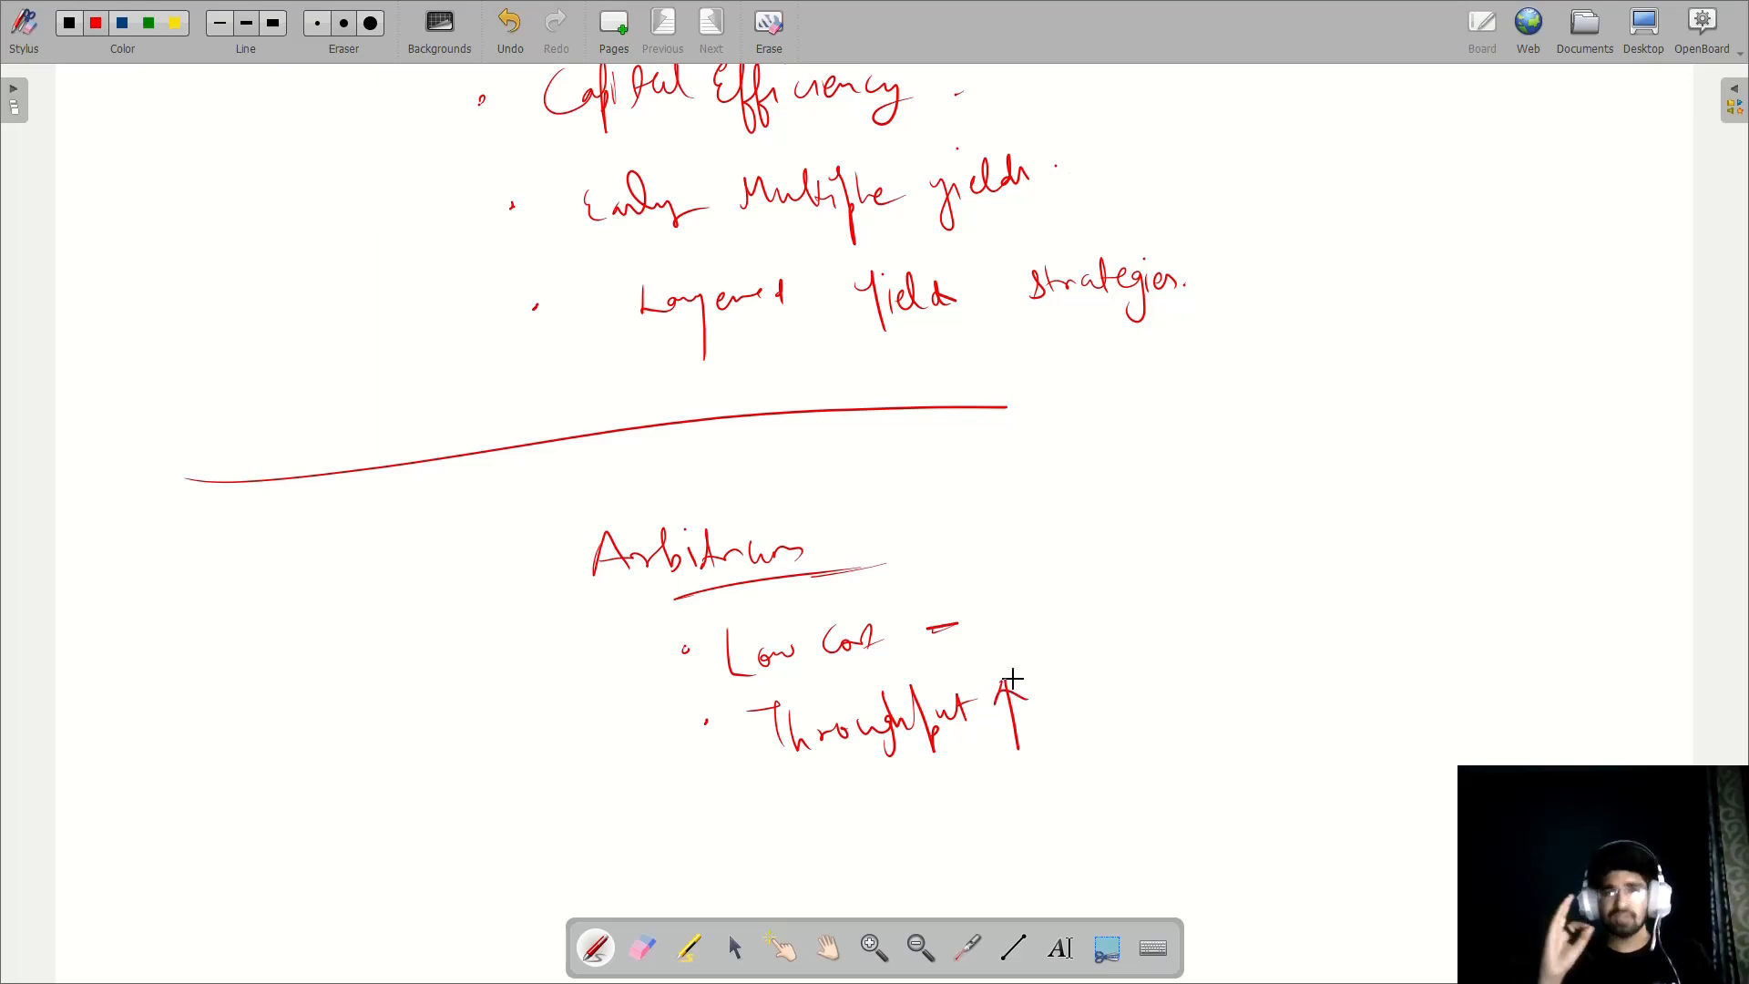